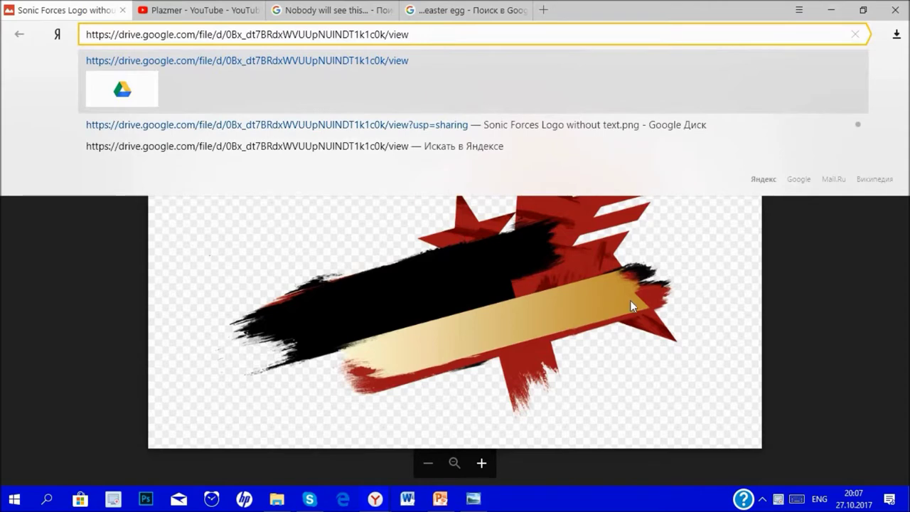
Save the textless Sonic Forces logo image from Google Drive to the desktop
{"action": "right_click", "coordinate": [626, 299]}
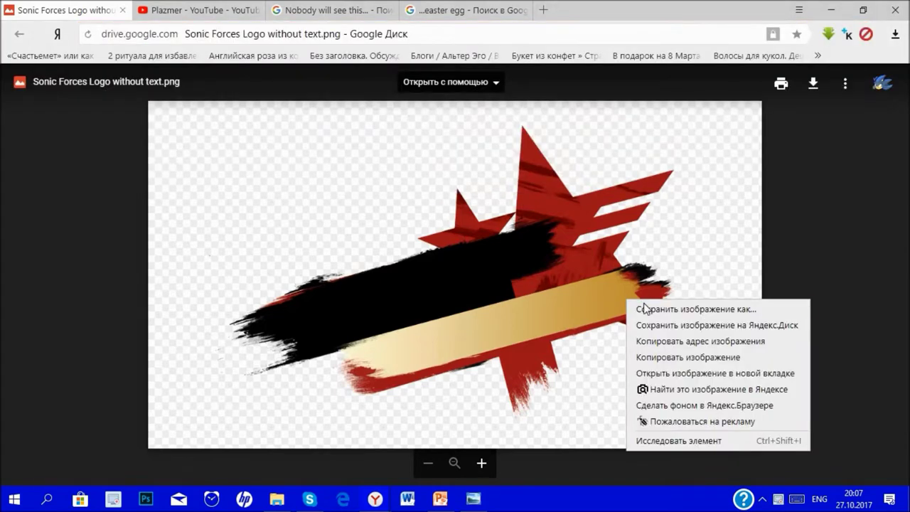
{"action": "left_click", "coordinate": [649, 310]}
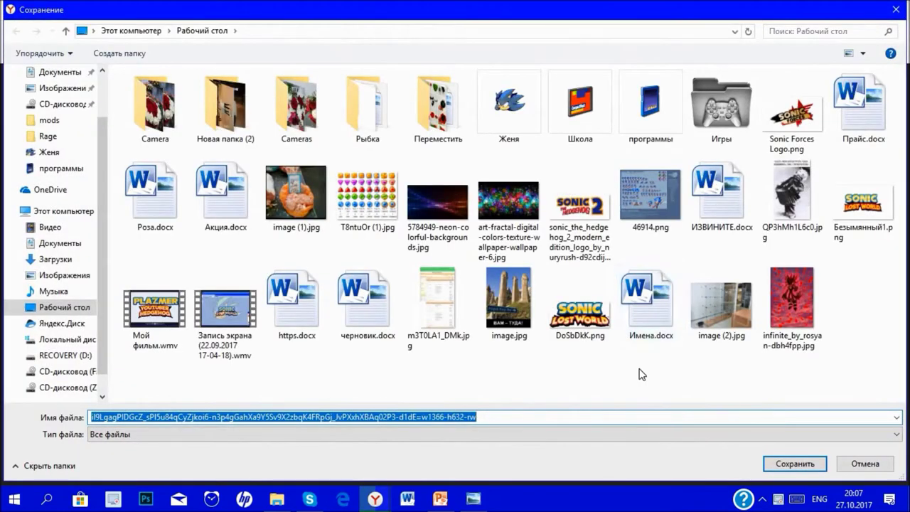
{"action": "left_click", "coordinate": [799, 466]}
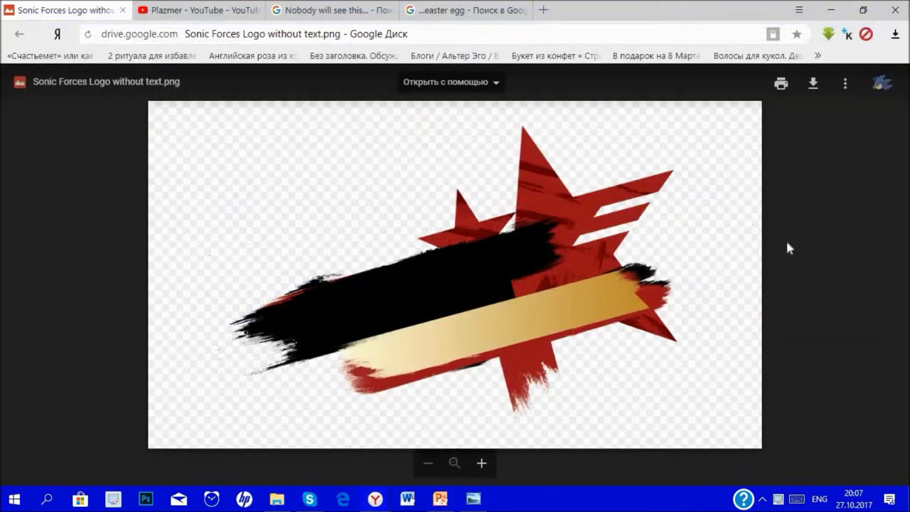
Open the file "Sonic Forces Logo without text.png" from the file folder in paint.net and maximize its window
{"action": "left_click", "coordinate": [830, 10]}
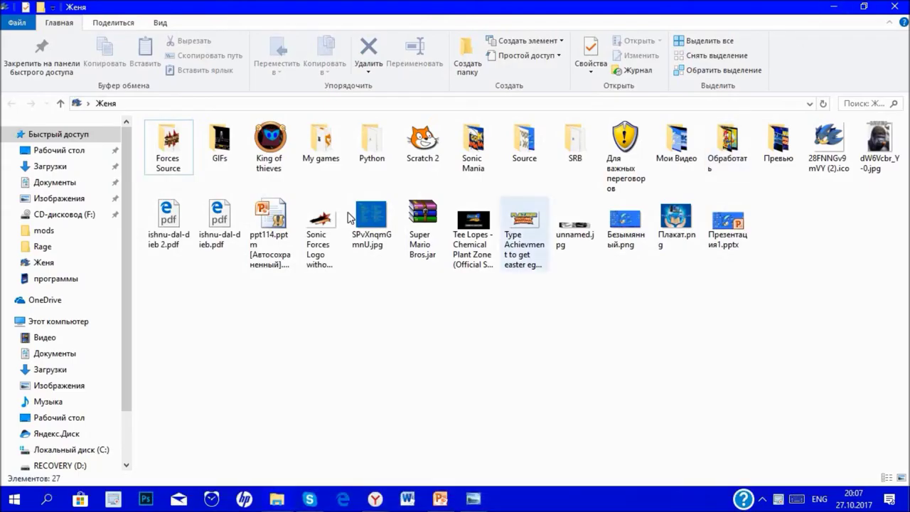
{"action": "right_click", "coordinate": [328, 225]}
{"action": "mouse_move", "coordinate": [387, 235]}
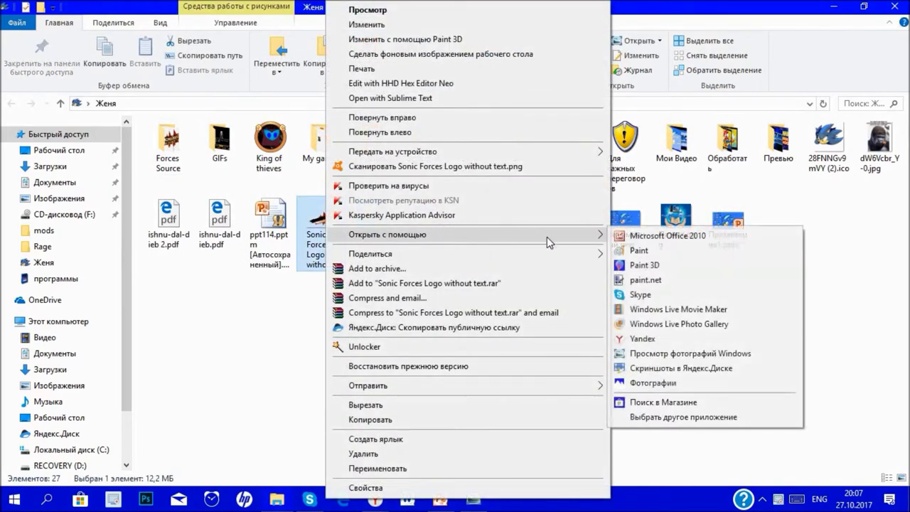
{"action": "left_click", "coordinate": [659, 281]}
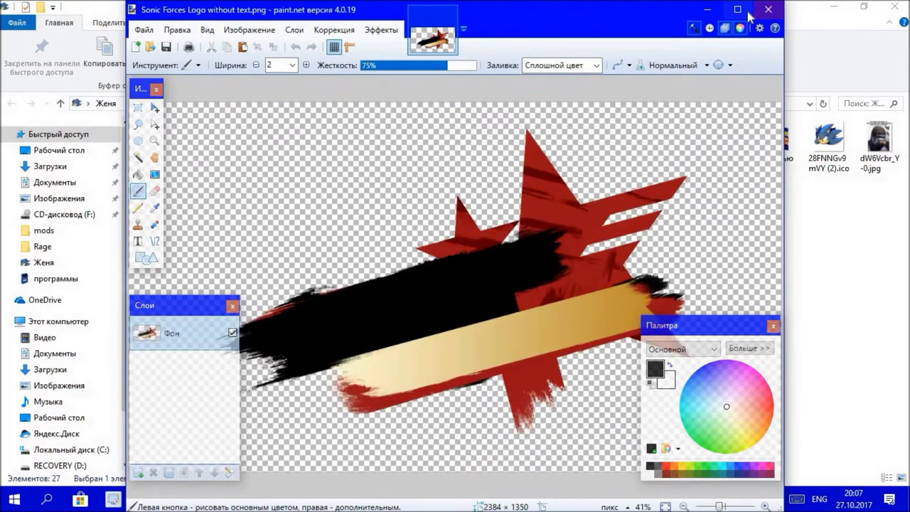
{"action": "left_click", "coordinate": [743, 12]}
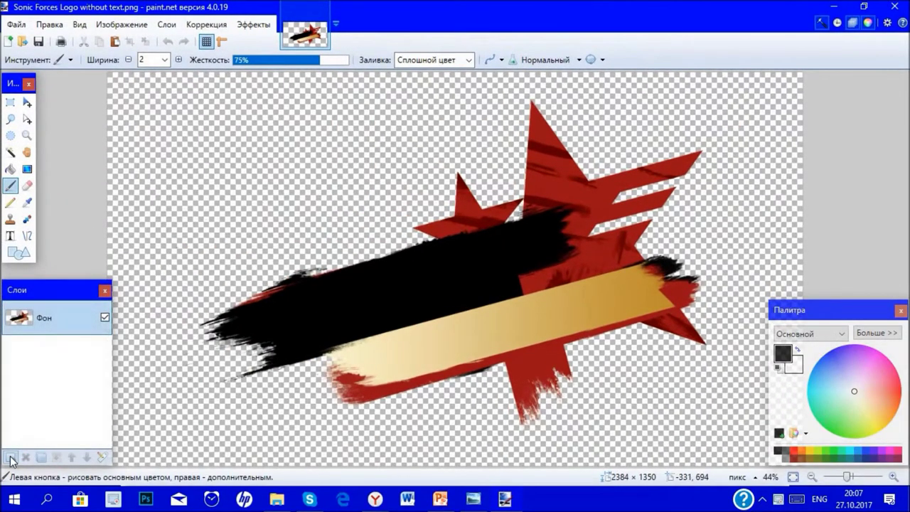
Add a new layer above the logo and set the Text tool to the NiseSegaSonic font at size 192
{"action": "left_click", "coordinate": [10, 459]}
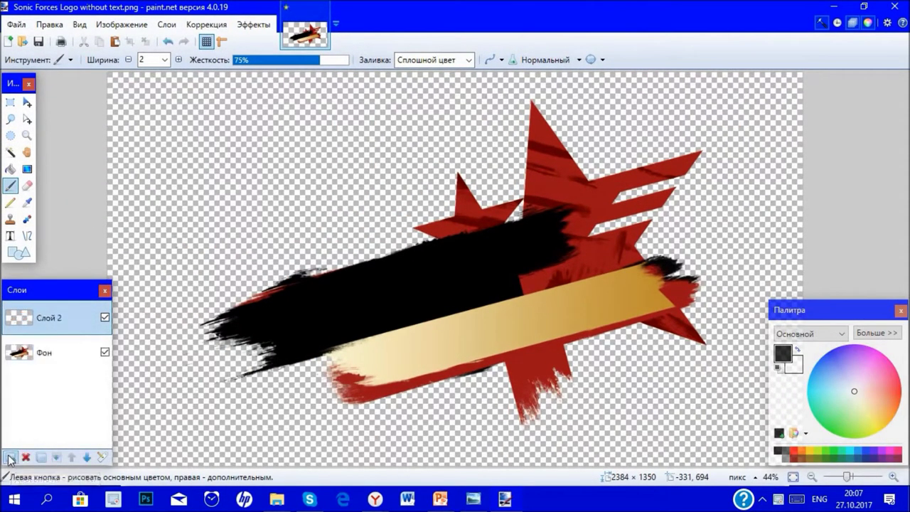
{"action": "left_click", "coordinate": [10, 236]}
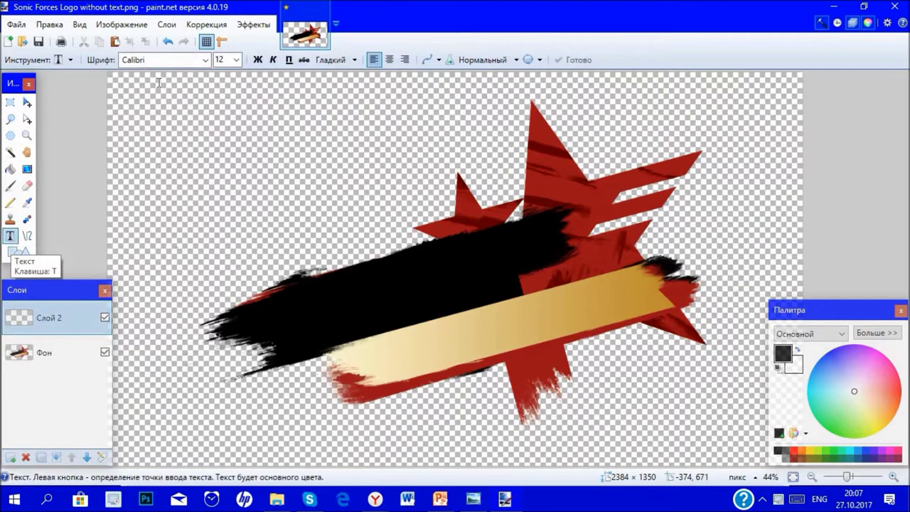
{"action": "left_click", "coordinate": [207, 59]}
{"action": "left_click_drag", "start_coordinate": [316, 171], "coordinate": [313, 251]}
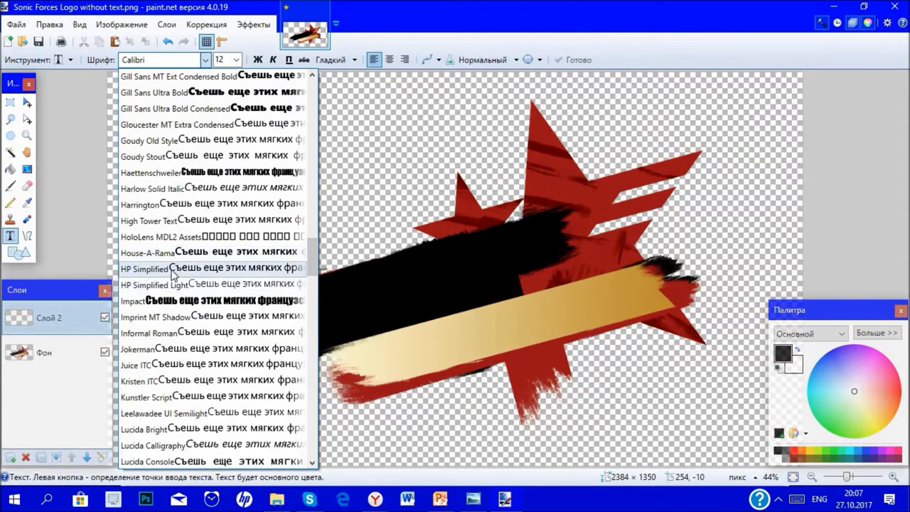
{"action": "scroll", "coordinate": [169, 373], "scroll_direction": "down", "scroll_amount": 2}
{"action": "scroll", "coordinate": [169, 375], "scroll_direction": "down", "scroll_amount": 5}
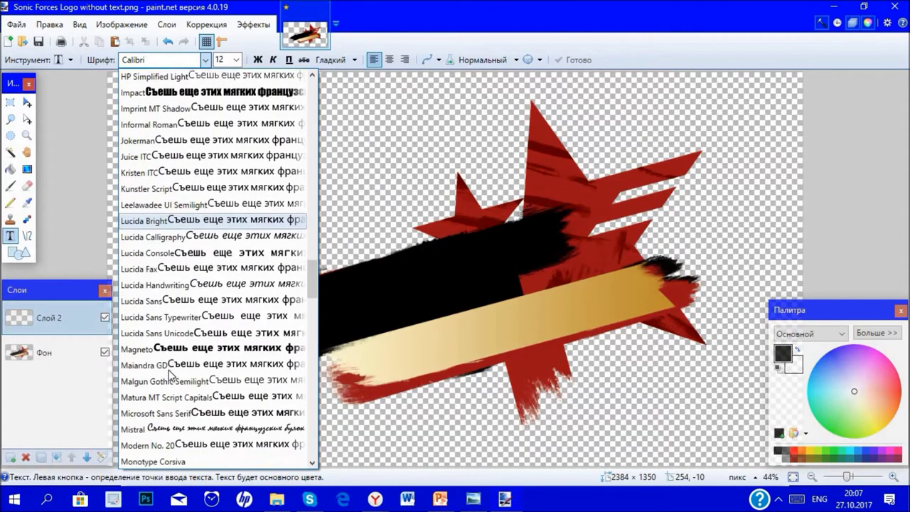
{"action": "scroll", "coordinate": [170, 375], "scroll_direction": "down", "scroll_amount": 1}
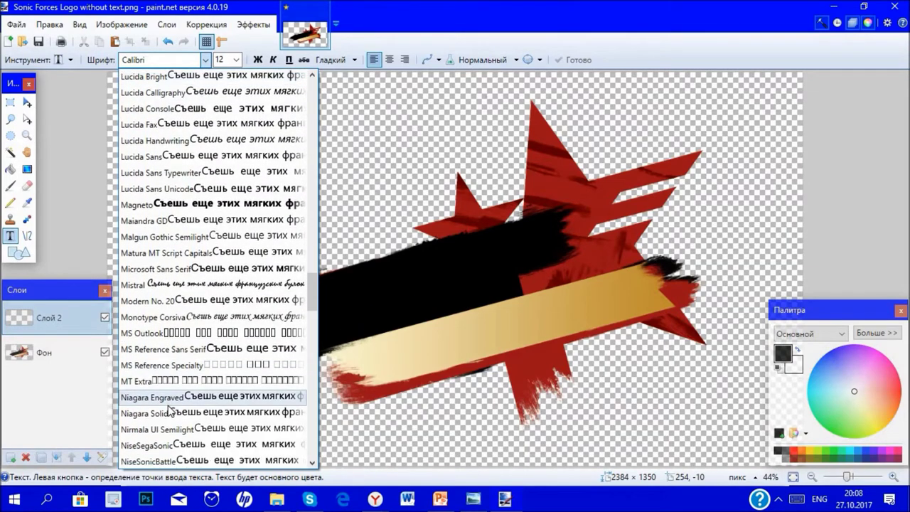
{"action": "left_click", "coordinate": [169, 428]}
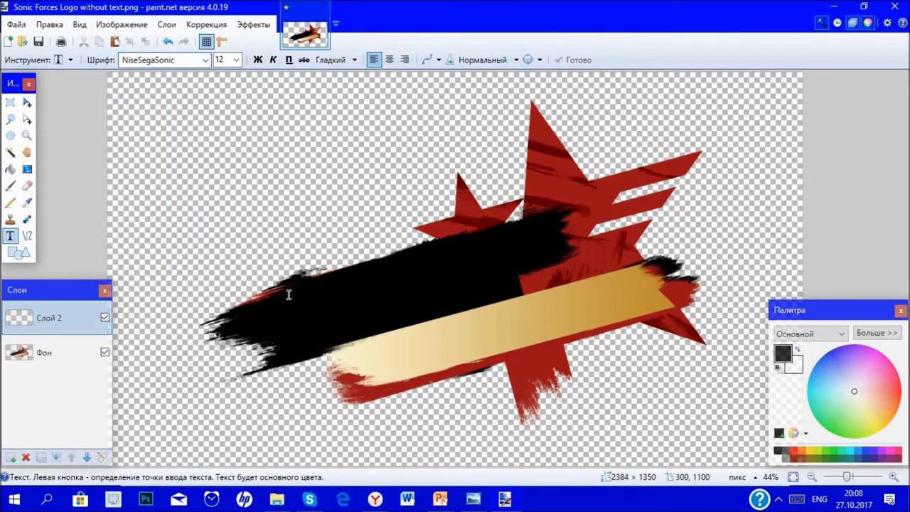
{"action": "left_click", "coordinate": [237, 61]}
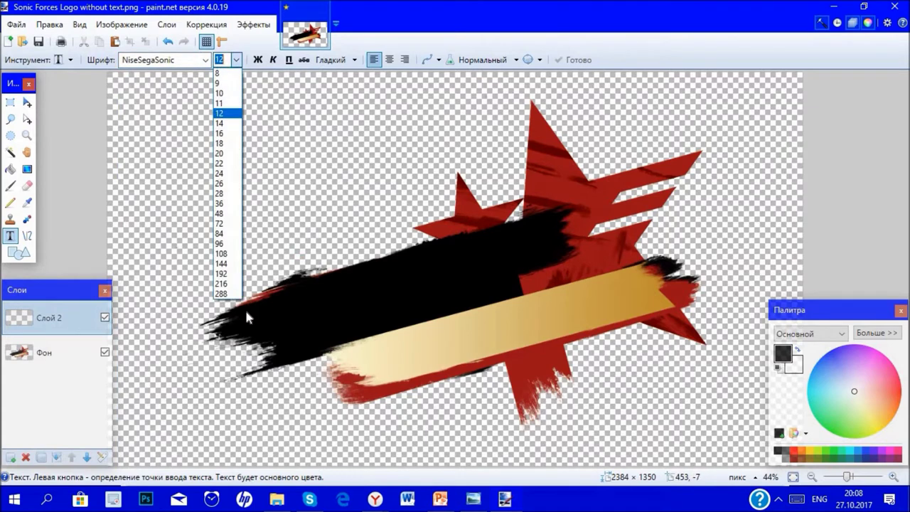
{"action": "left_click", "coordinate": [225, 274]}
{"action": "left_click", "coordinate": [429, 253]}
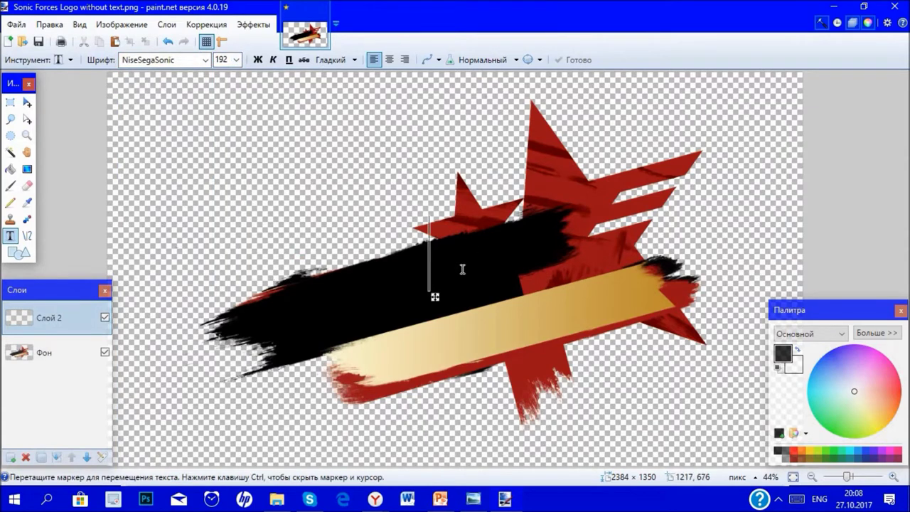
{"action": "type", "text": "S"}
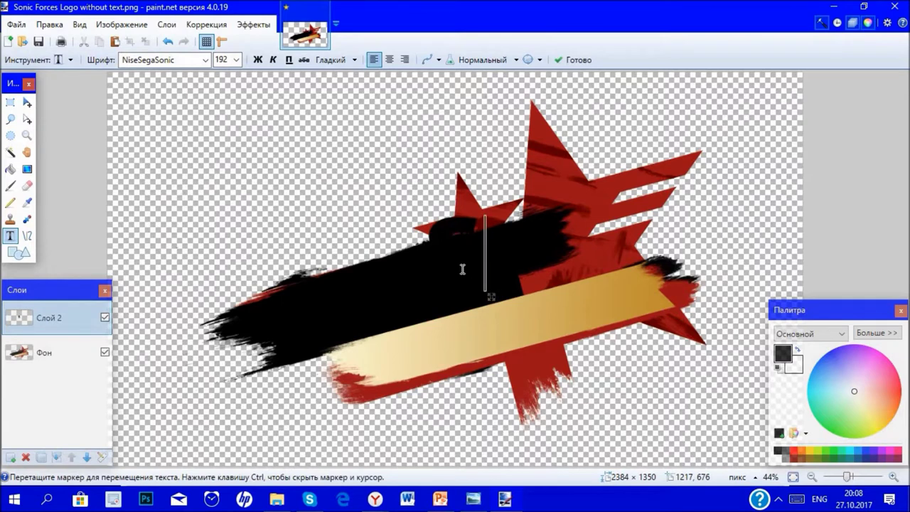
{"action": "key", "text": "BackSpace"}
Sample the pale cream colour of the gold stripe on the background layer as the primary colour
{"action": "left_click", "coordinate": [810, 459]}
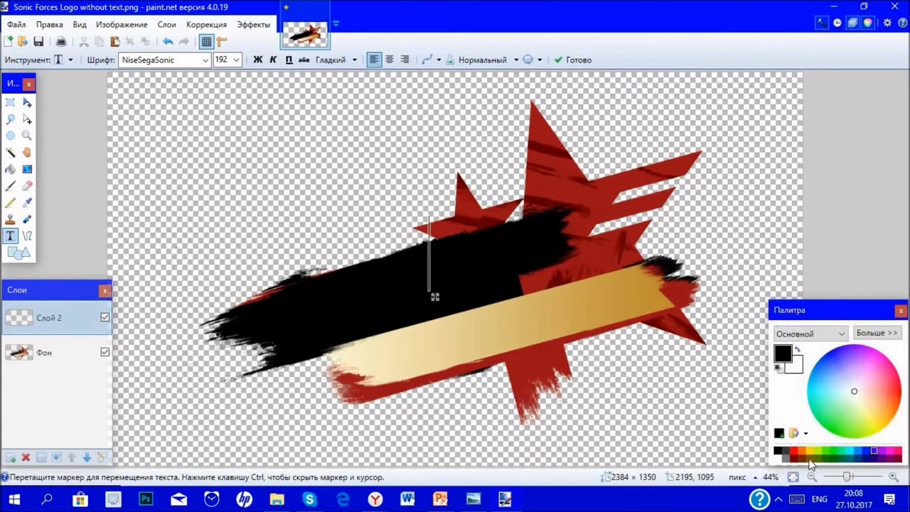
{"action": "left_click", "coordinate": [27, 202]}
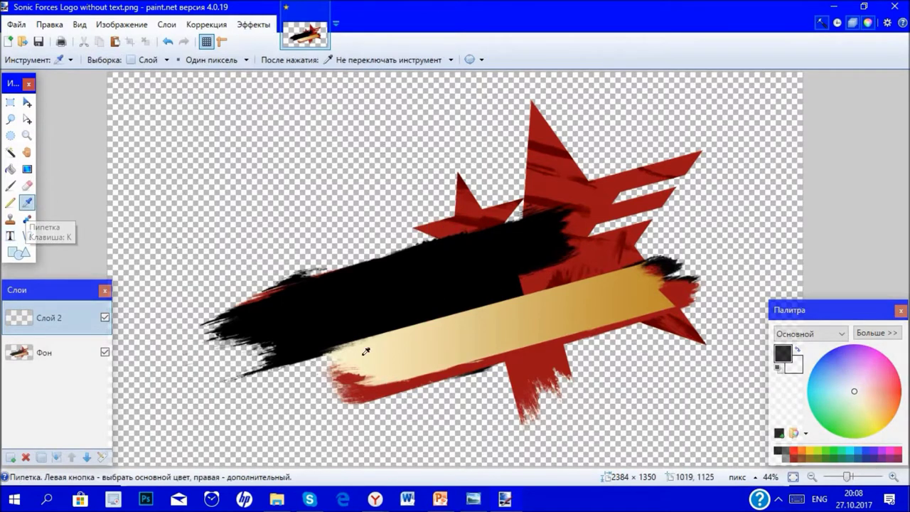
{"action": "left_click", "coordinate": [12, 349]}
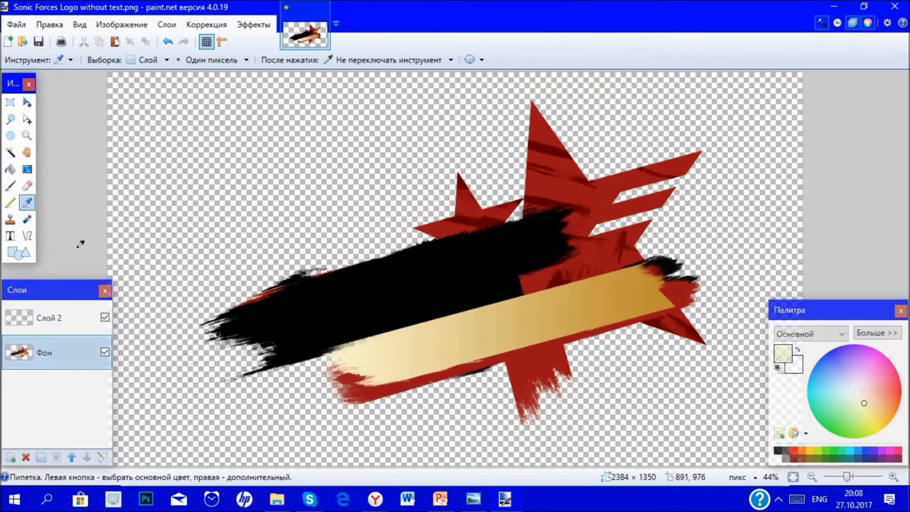
Add the text "PLAZMER" on the upper layer, centre-align it and move it over the logo
{"action": "left_click", "coordinate": [32, 317]}
{"action": "left_click", "coordinate": [10, 235]}
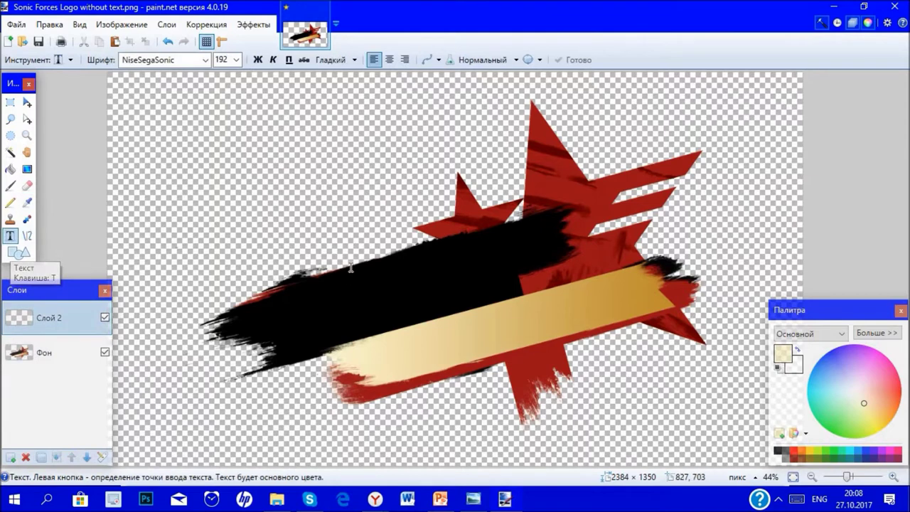
{"action": "left_click", "coordinate": [351, 268]}
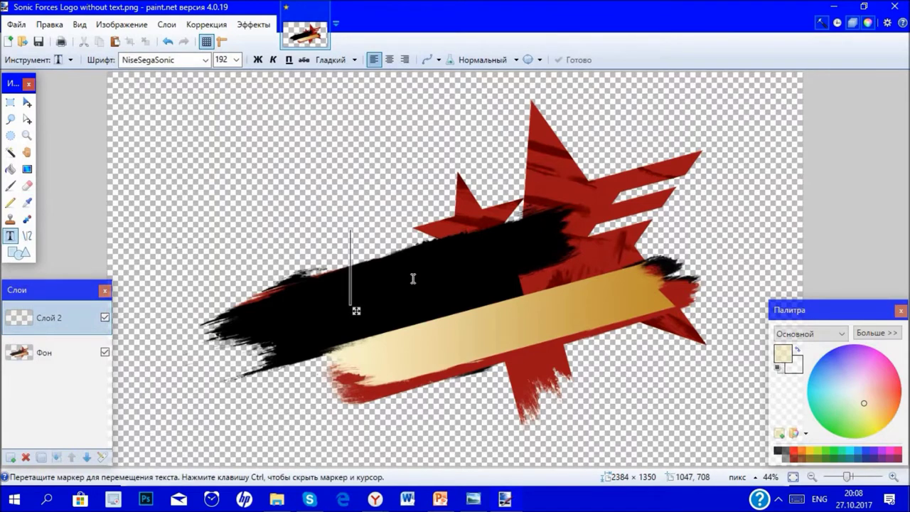
{"action": "type", "text": "PLAZM"}
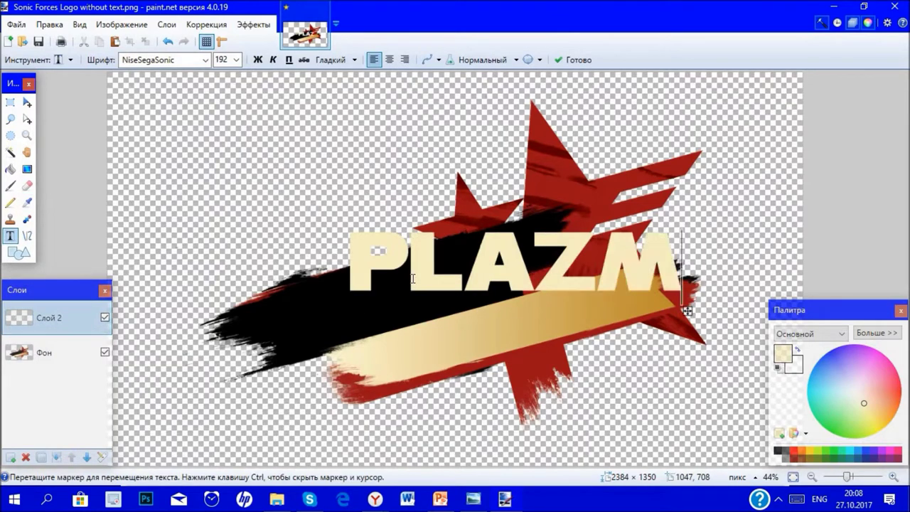
{"action": "type", "text": "ER"}
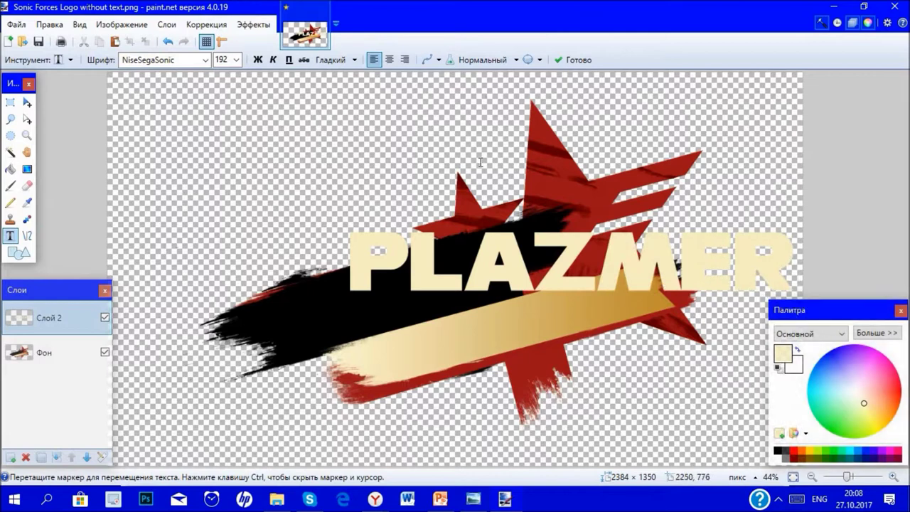
{"action": "left_click", "coordinate": [389, 62]}
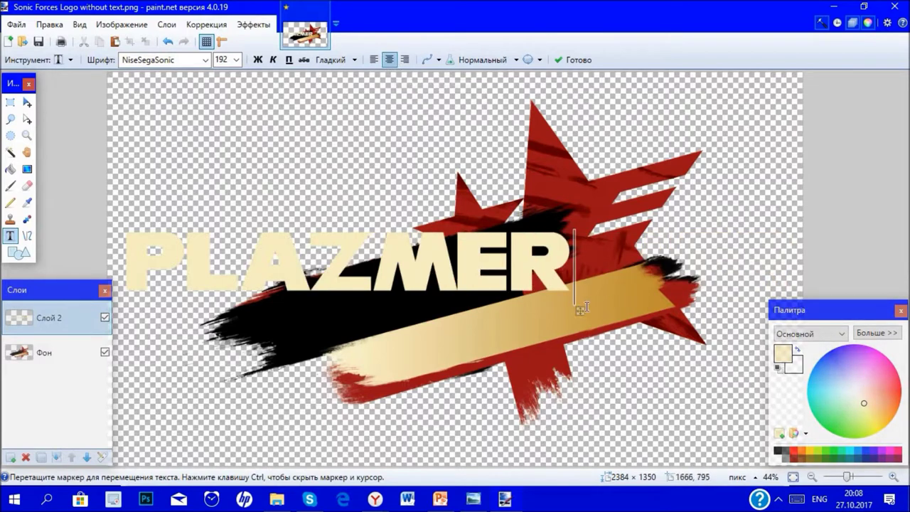
{"action": "left_click_drag", "start_coordinate": [579, 309], "coordinate": [715, 309]}
Select the whole text layer, rotate it 15° to match the stripes' slant and shift it along the black stripe
{"action": "left_click", "coordinate": [57, 27]}
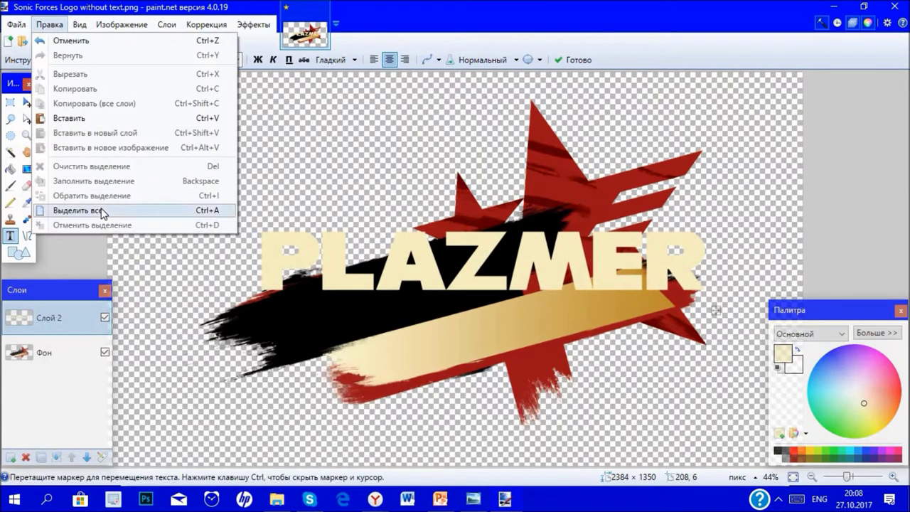
{"action": "left_click", "coordinate": [97, 209]}
{"action": "left_click", "coordinate": [26, 103]}
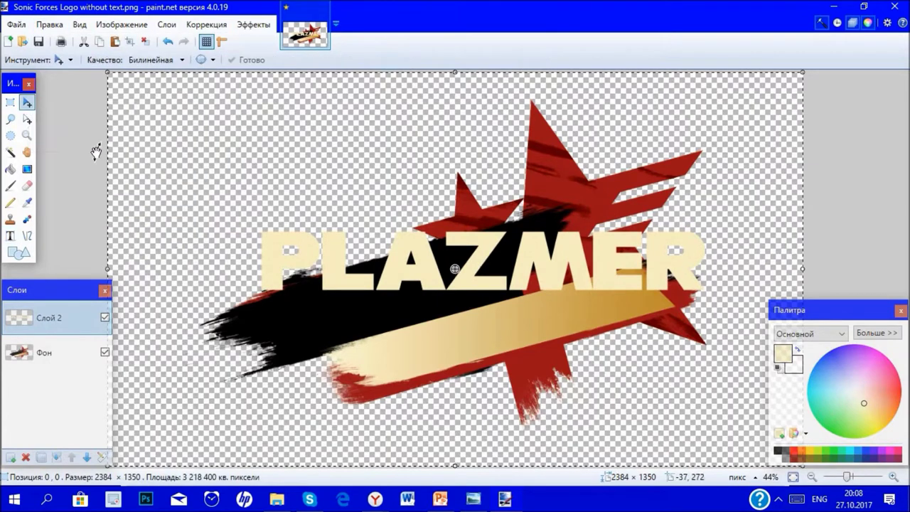
{"action": "left_click_drag", "start_coordinate": [97, 153], "coordinate": [104, 250]}
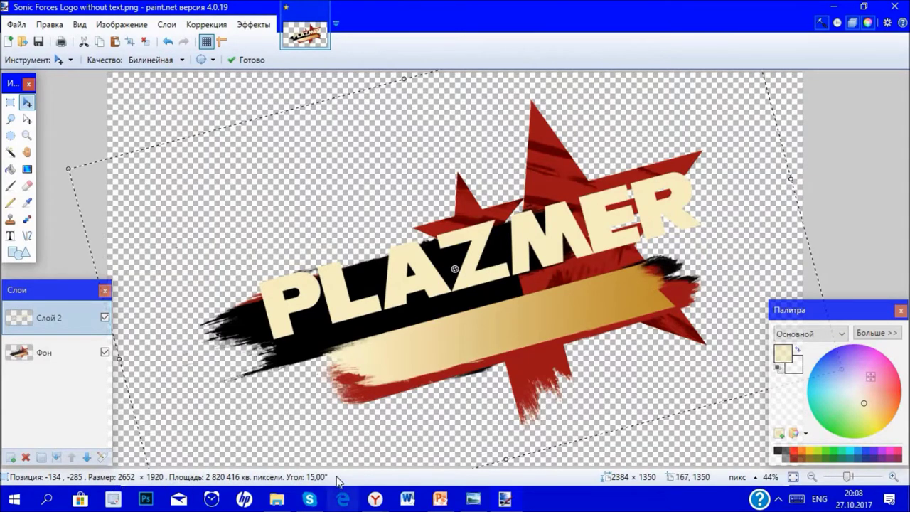
{"action": "left_click_drag", "start_coordinate": [393, 303], "coordinate": [434, 307]}
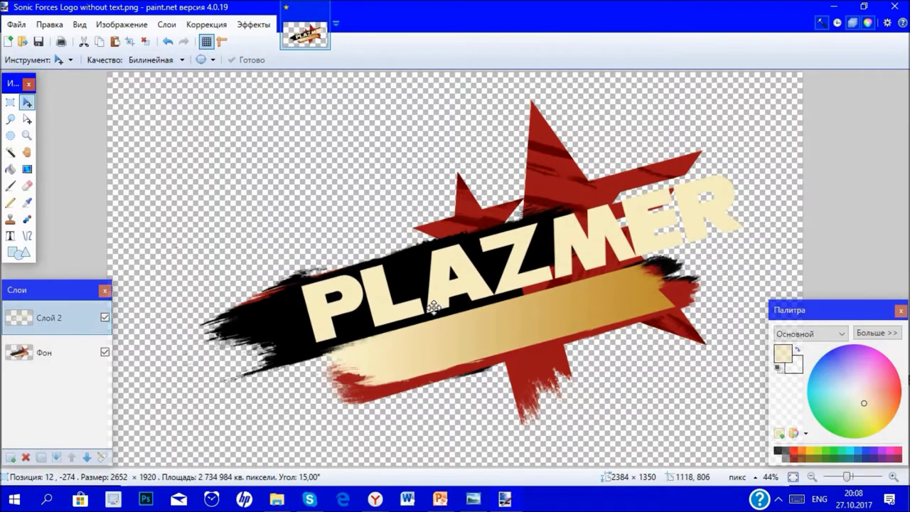
{"action": "left_click_drag", "start_coordinate": [435, 306], "coordinate": [435, 306]}
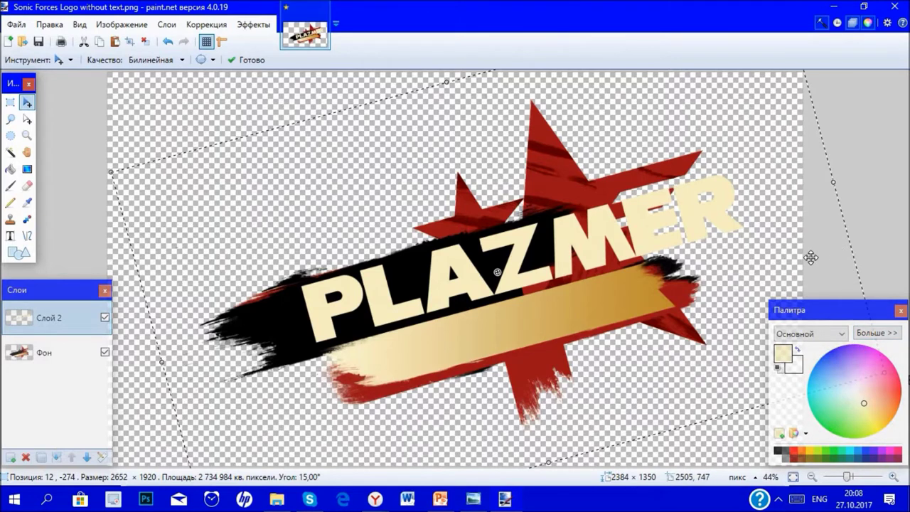
Shrink the rotated "PLAZMER" text to a selection of about 2341 × 1694 pixels and reposition it just above the gold stripe
{"action": "scroll", "coordinate": [621, 205], "scroll_direction": "down", "scroll_amount": 3}
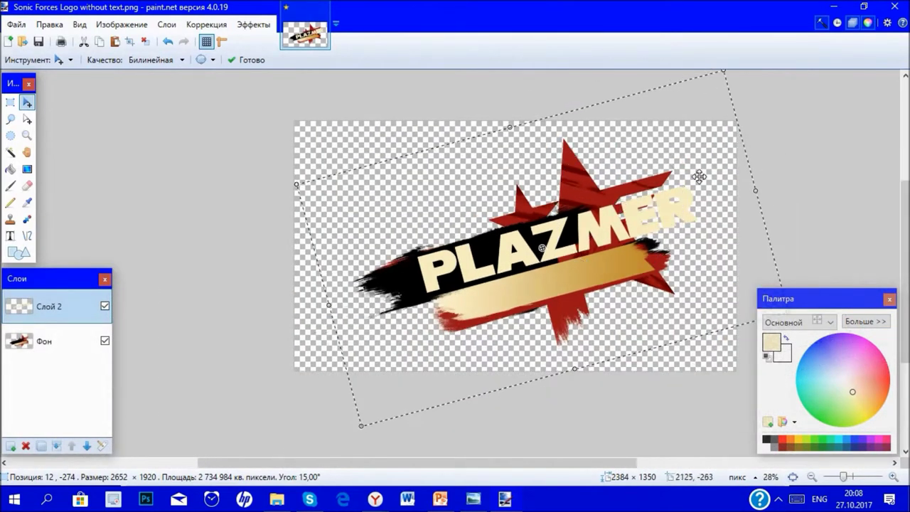
{"action": "left_click_drag", "start_coordinate": [361, 425], "coordinate": [394, 381]}
{"action": "left_click_drag", "start_coordinate": [484, 246], "coordinate": [444, 273]}
{"action": "scroll", "coordinate": [474, 250], "scroll_direction": "up", "scroll_amount": 2, "text": "ctrl"}
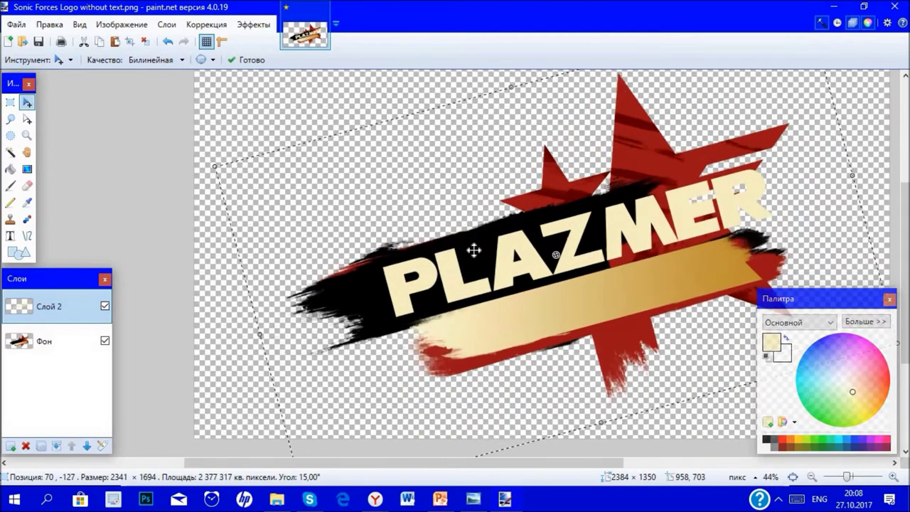
{"action": "left_click", "coordinate": [793, 477]}
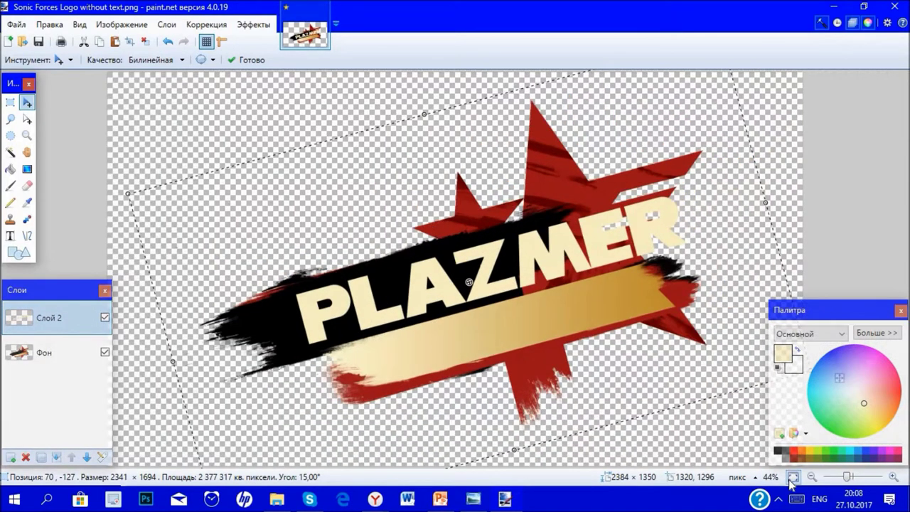
{"action": "left_click_drag", "start_coordinate": [367, 295], "coordinate": [373, 289]}
{"action": "key", "text": "Return"}
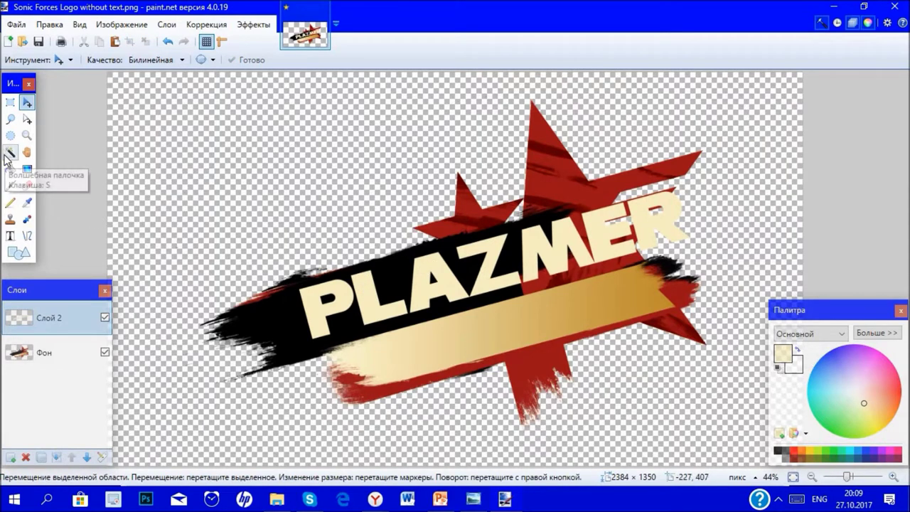
Select all the "PLAZMER" letters on the text layer with the Magic Wand at 50% tolerance
{"action": "left_click", "coordinate": [11, 151]}
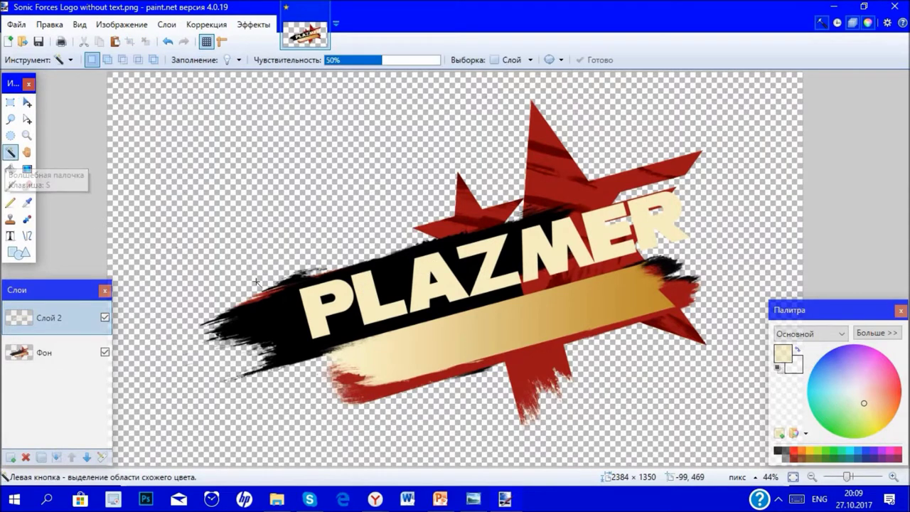
{"action": "left_click", "coordinate": [310, 306]}
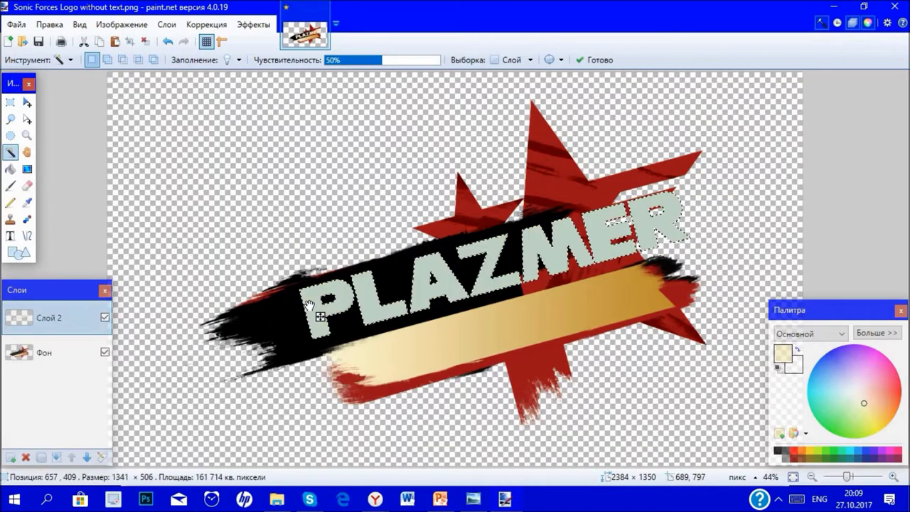
{"action": "scroll", "coordinate": [293, 299], "scroll_direction": "up", "scroll_amount": 6}
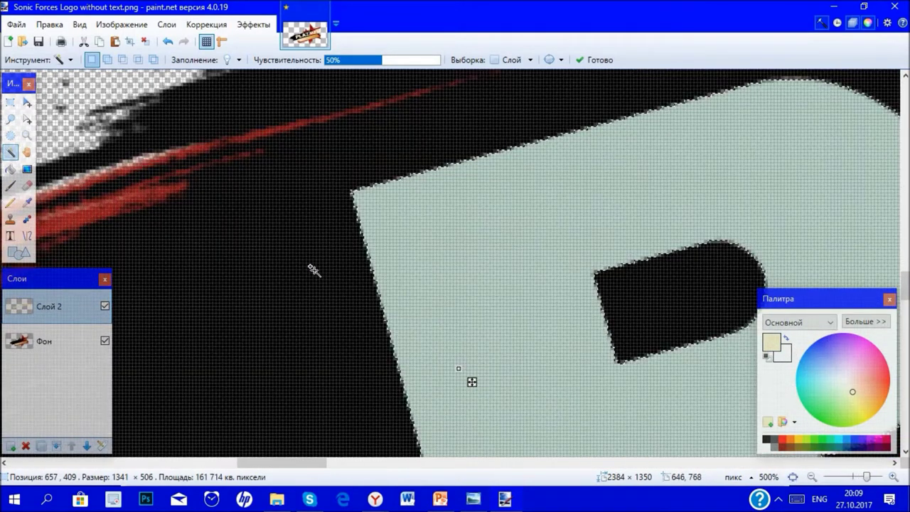
{"action": "scroll", "coordinate": [314, 270], "scroll_direction": "down", "scroll_amount": 7}
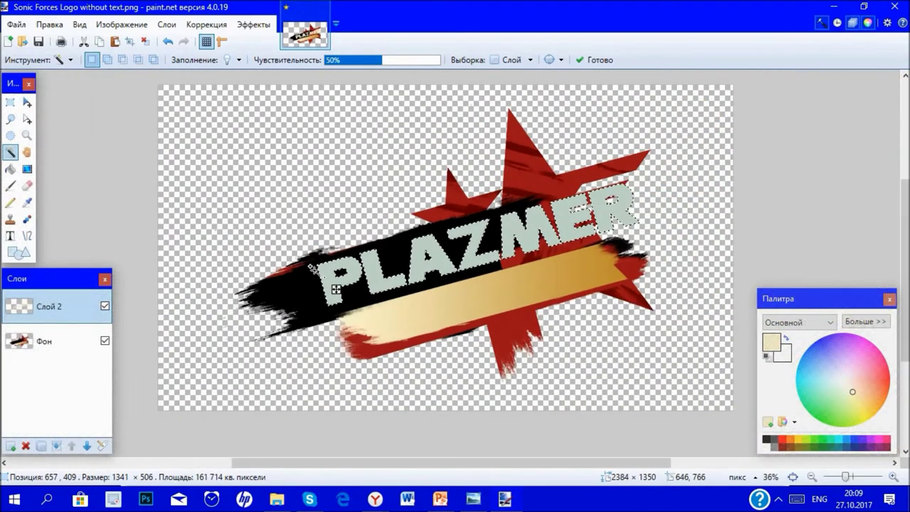
Sample the dark gold at the right end of the gold stripe on the background layer as the secondary colour
{"action": "left_click", "coordinate": [27, 202]}
{"action": "key", "text": "BackSpace"}
{"action": "scroll", "coordinate": [687, 246], "scroll_direction": "up", "scroll_amount": 3}
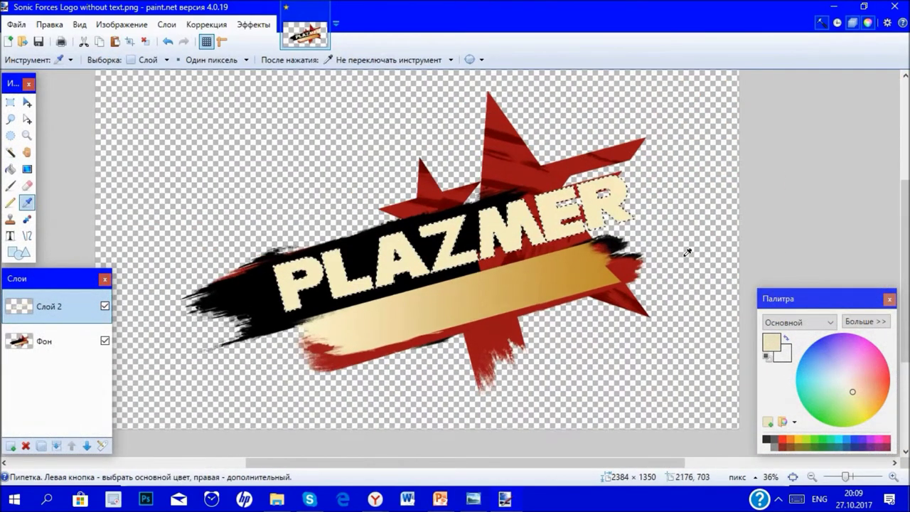
{"action": "scroll", "coordinate": [532, 338], "scroll_direction": "up", "scroll_amount": 8}
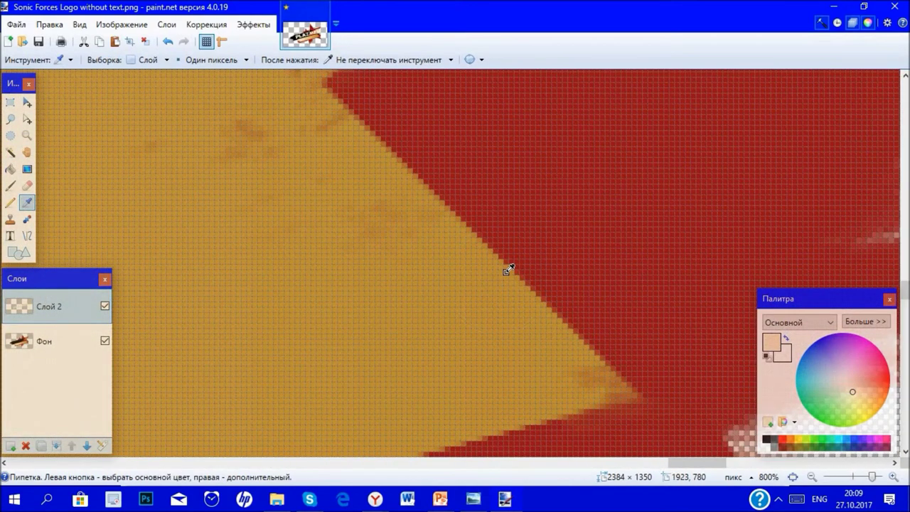
{"action": "right_click", "coordinate": [509, 270]}
{"action": "key", "text": "alt+Page_Down"}
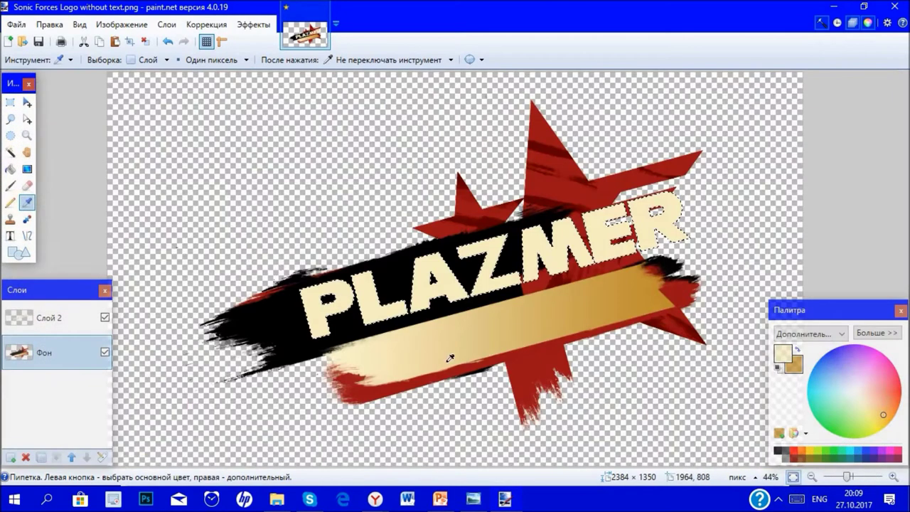
{"action": "left_click", "coordinate": [793, 476]}
Apply a linear cream-to-gold gradient at 15° across the selected letters on the text layer, from P to R, and deselect
{"action": "key", "text": "alt+Page_Up"}
{"action": "left_click", "coordinate": [27, 169]}
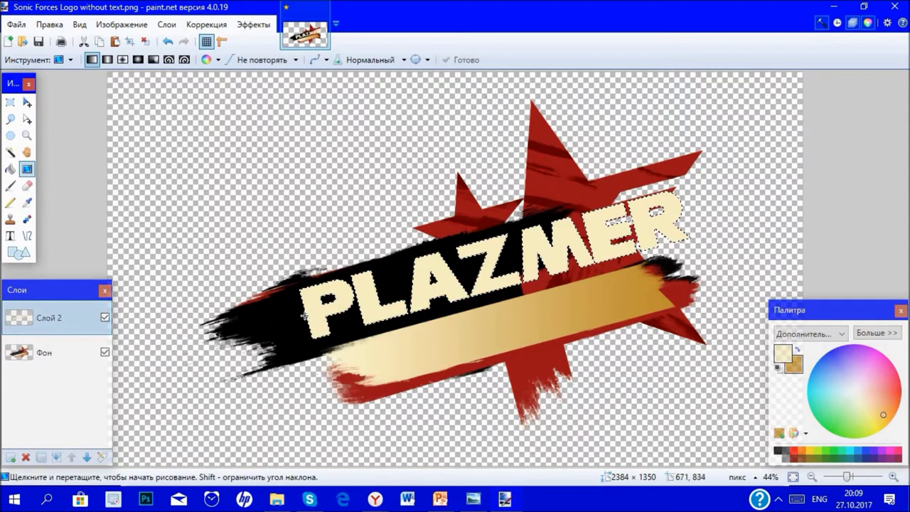
{"action": "left_click_drag", "start_coordinate": [305, 315], "coordinate": [704, 209]}
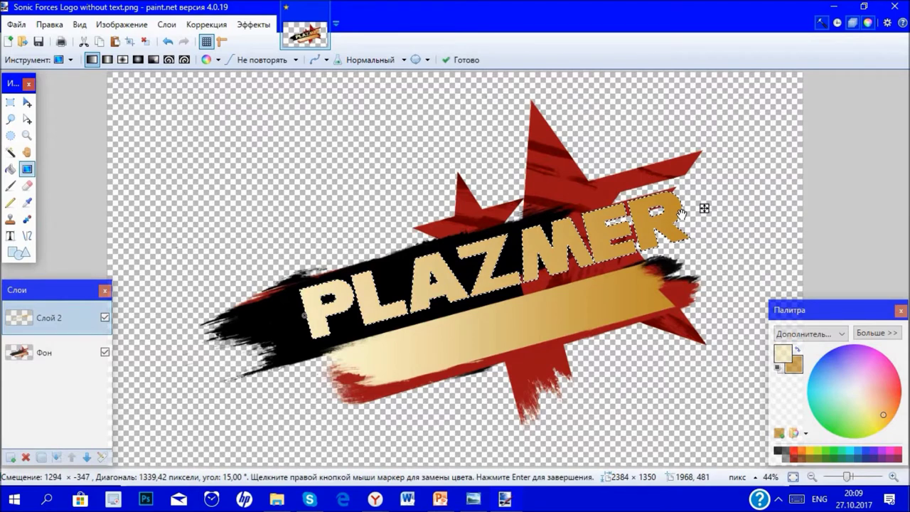
{"action": "key", "text": "ctrl+d"}
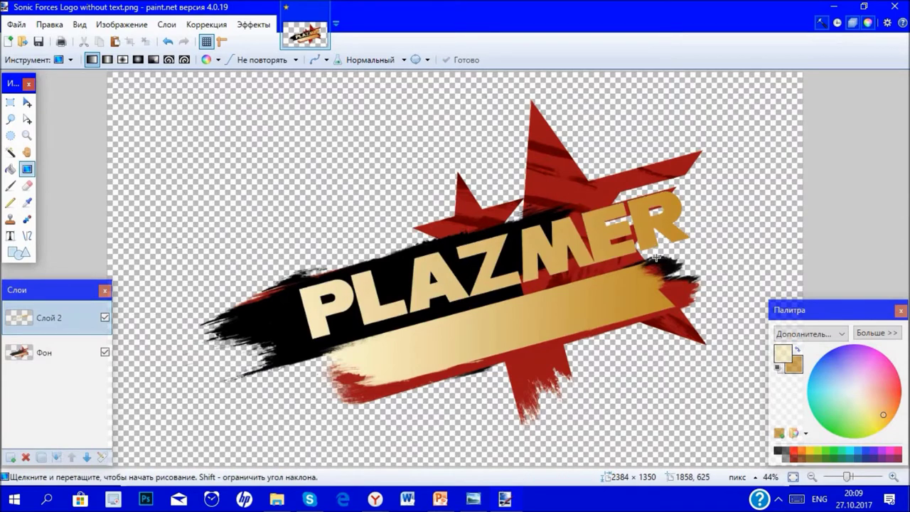
Apply the Outline Object effect to the "PLAZMER" text with width 26, softness 0 and black colour
{"action": "left_click", "coordinate": [254, 24]}
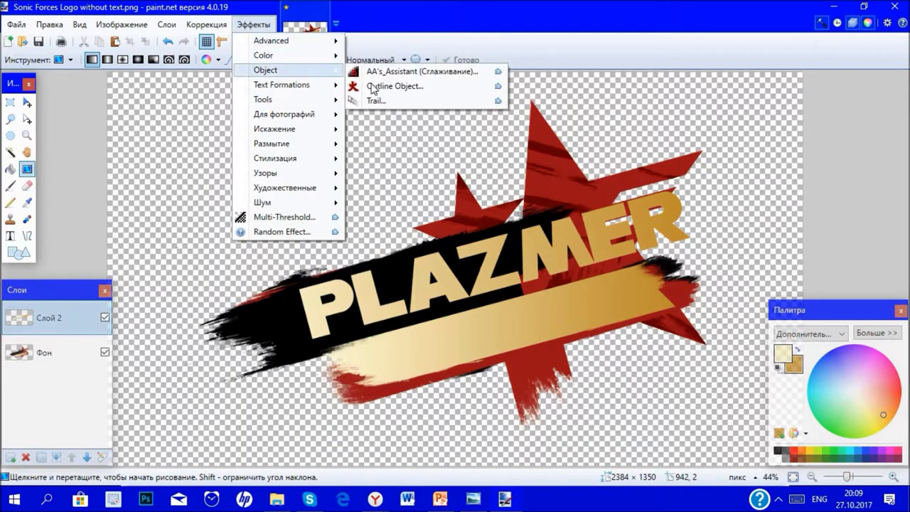
{"action": "left_click", "coordinate": [378, 84]}
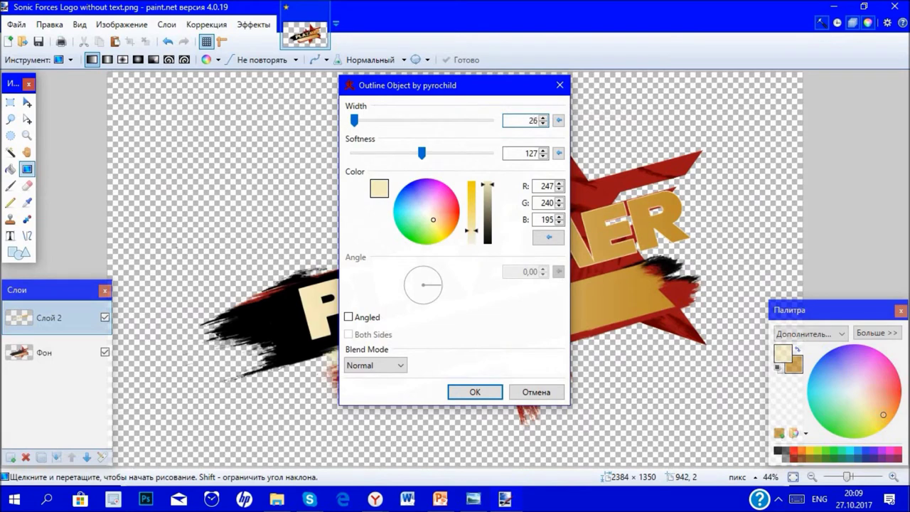
{"action": "left_click_drag", "start_coordinate": [473, 221], "coordinate": [488, 291]}
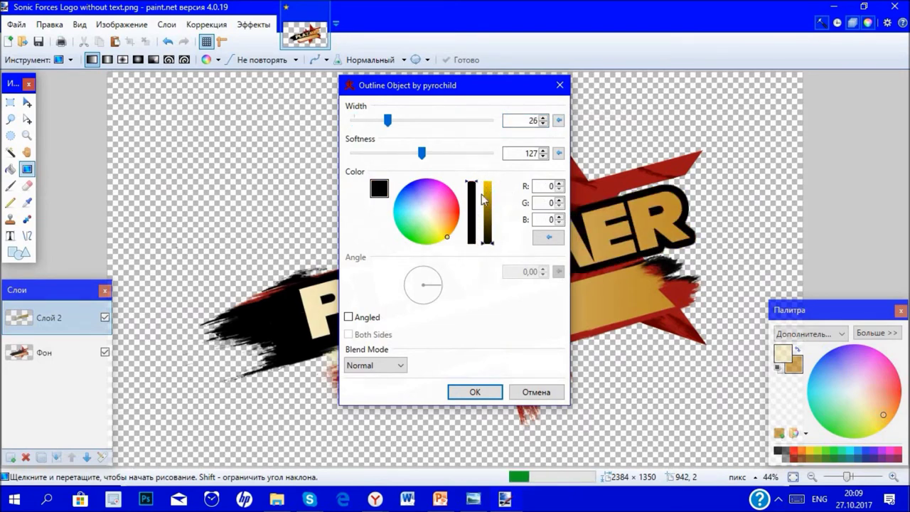
{"action": "left_click_drag", "start_coordinate": [425, 157], "coordinate": [352, 155]}
{"action": "left_click_drag", "start_coordinate": [429, 86], "coordinate": [582, 95]}
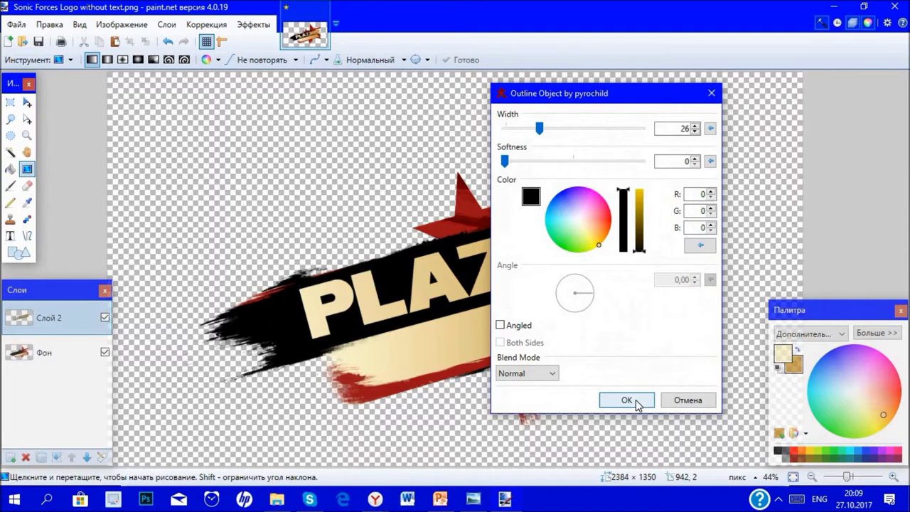
{"action": "left_click", "coordinate": [634, 400]}
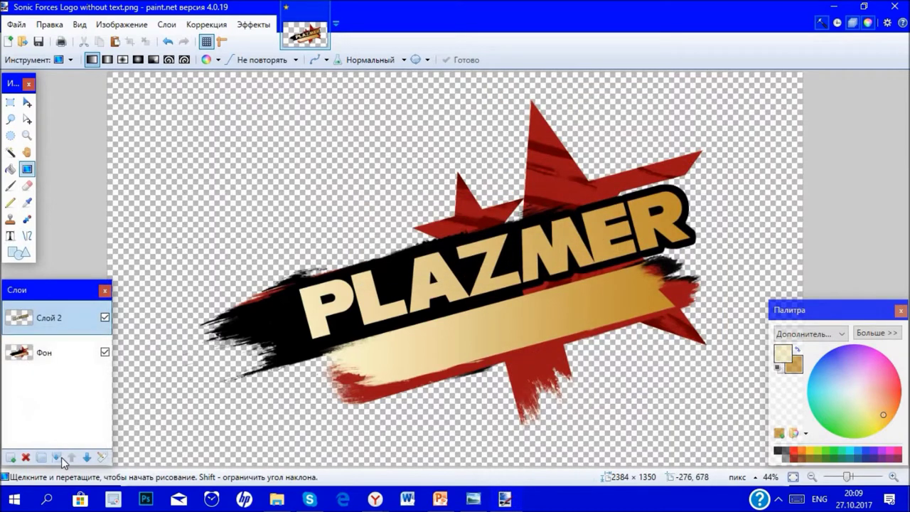
Add a new layer and write "YOUTUBE" on it in black bold Racon Inline Bold at size 108
{"action": "left_click", "coordinate": [10, 457]}
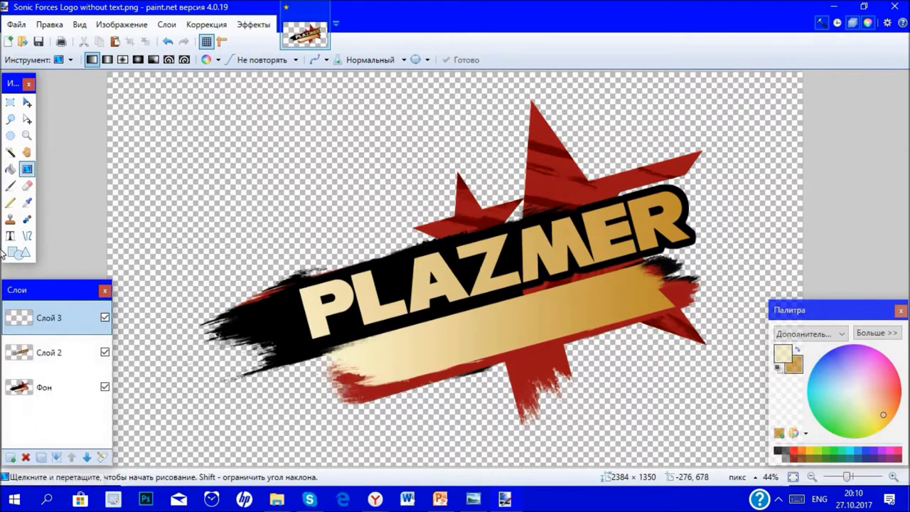
{"action": "left_click", "coordinate": [10, 235]}
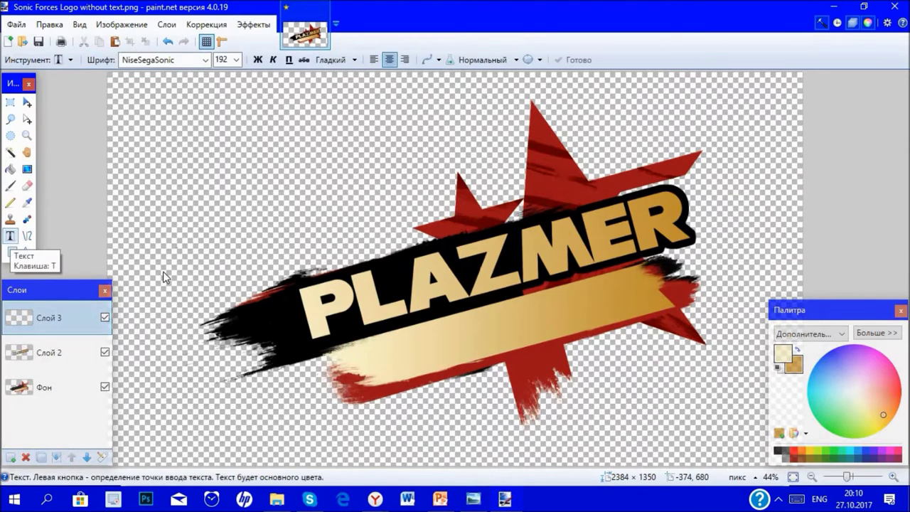
{"action": "left_click", "coordinate": [472, 334]}
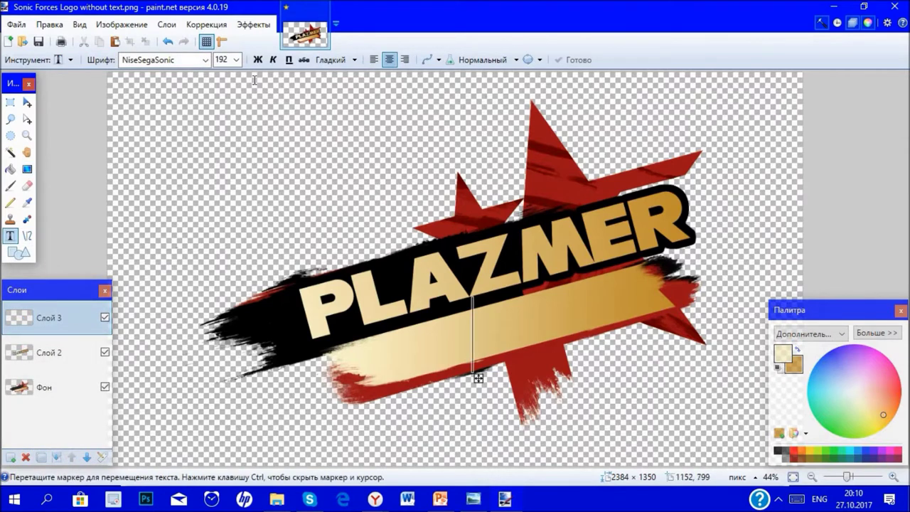
{"action": "left_click", "coordinate": [205, 60]}
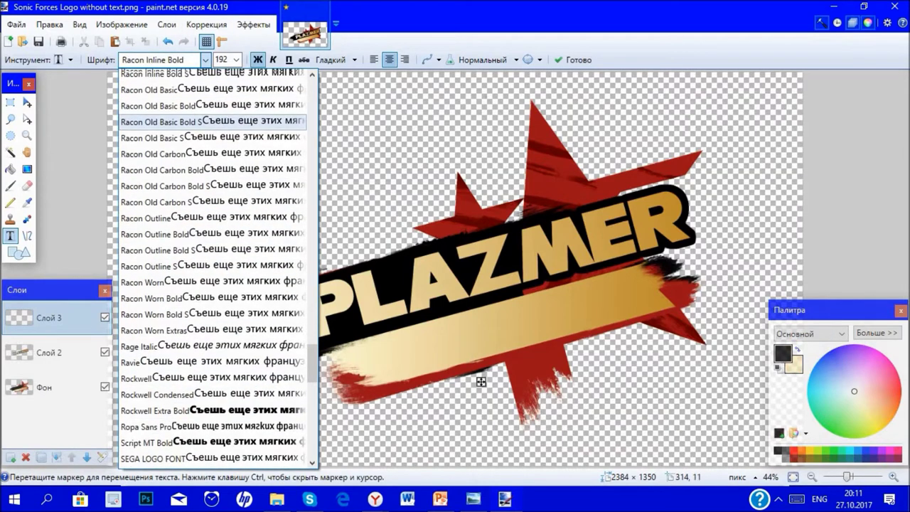
{"action": "scroll", "coordinate": [226, 108], "scroll_direction": "up", "scroll_amount": 3}
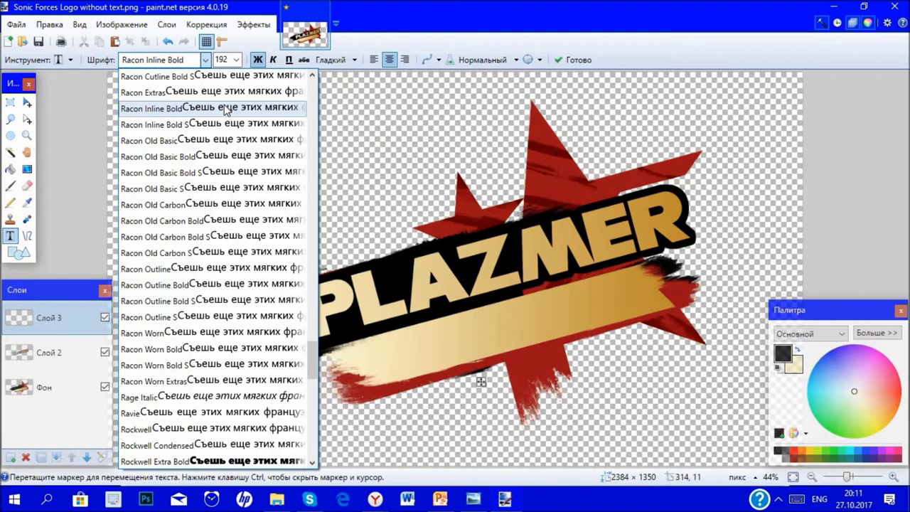
{"action": "left_click", "coordinate": [228, 108]}
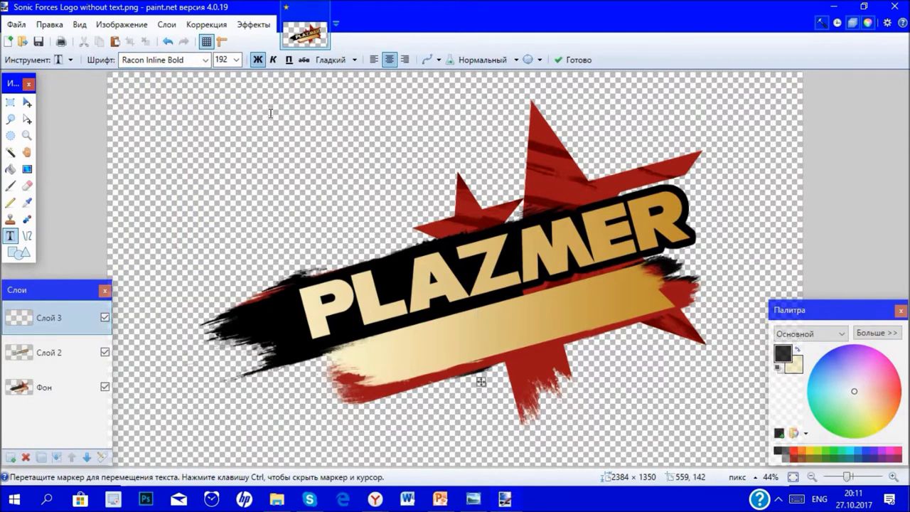
{"action": "left_click", "coordinate": [236, 60]}
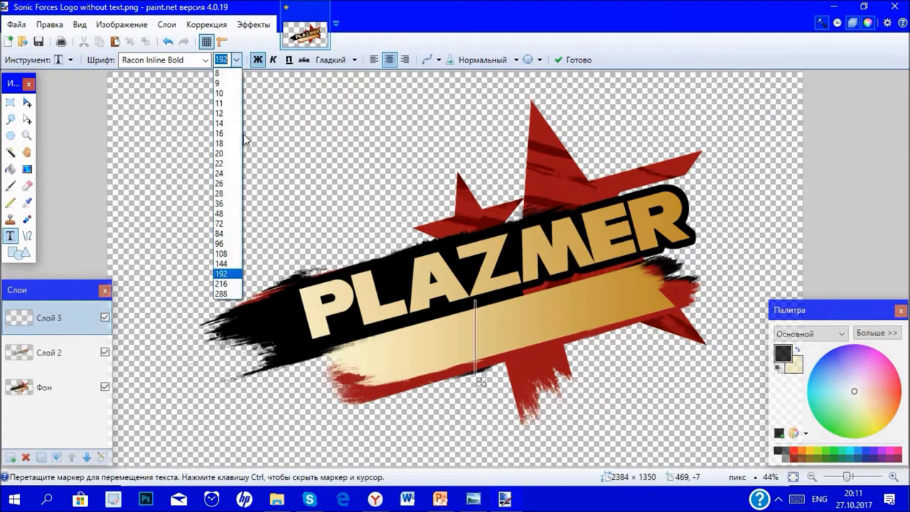
{"action": "left_click", "coordinate": [221, 253]}
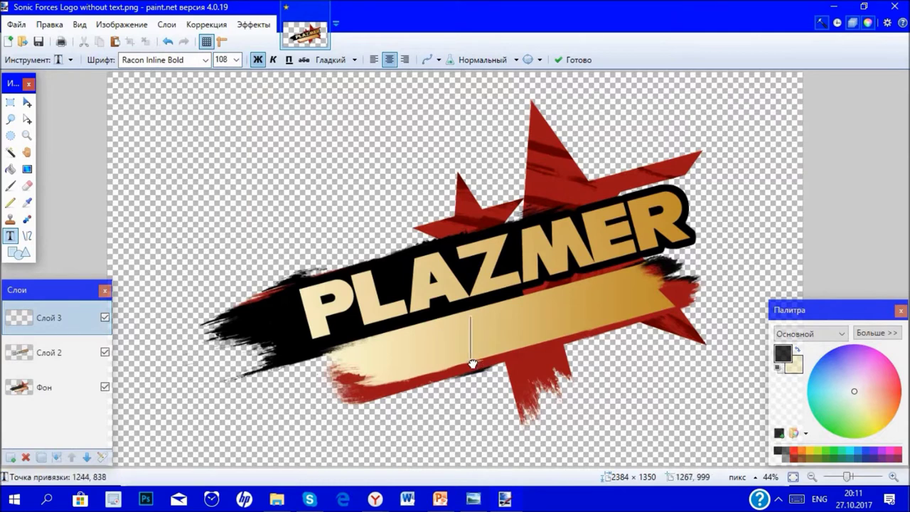
{"action": "type", "text": "YOUTUBE"}
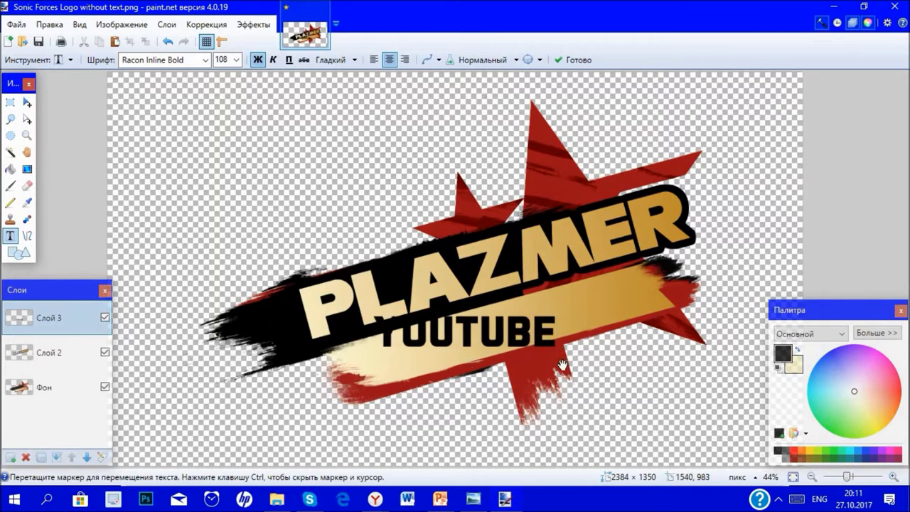
Enlarge the "YOUTUBE" text to size 144 and shift it over the lower part of the gold stripe
{"action": "left_click_drag", "start_coordinate": [561, 365], "coordinate": [603, 363]}
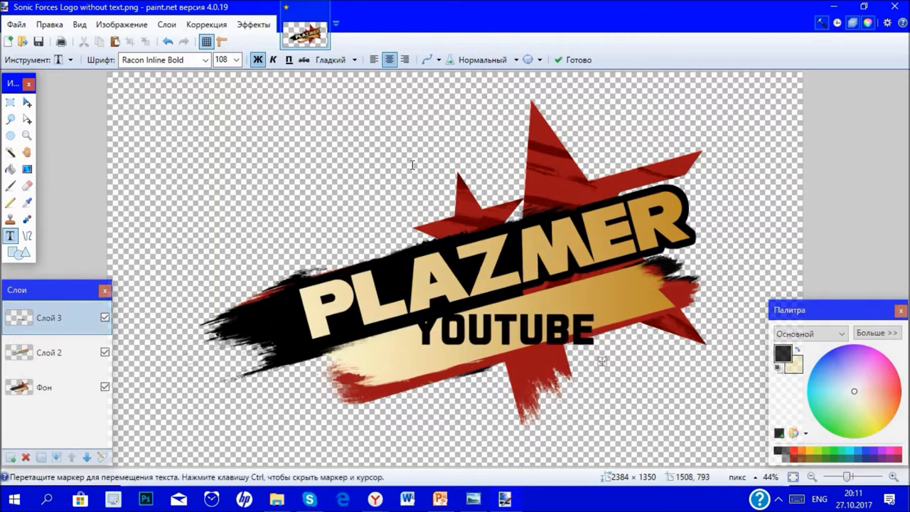
{"action": "left_click", "coordinate": [237, 59]}
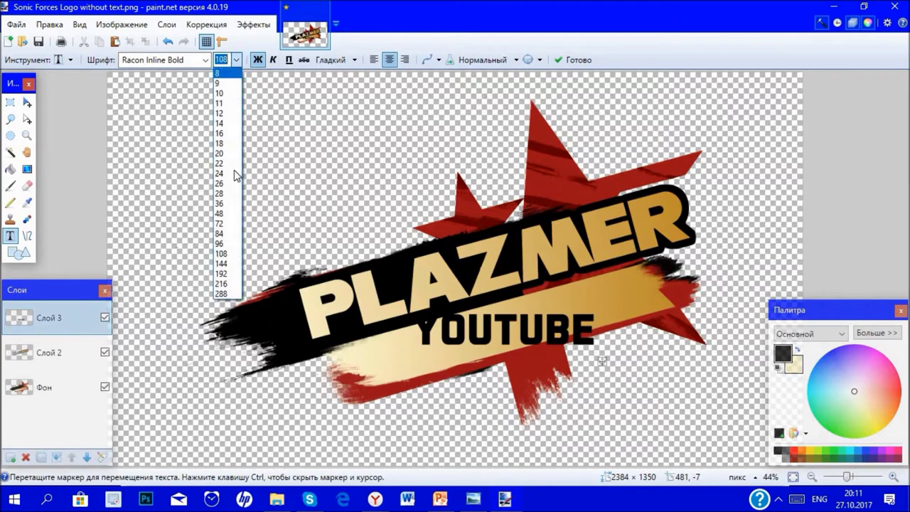
{"action": "left_click", "coordinate": [227, 254]}
{"action": "left_click_drag", "start_coordinate": [633, 368], "coordinate": [654, 392]}
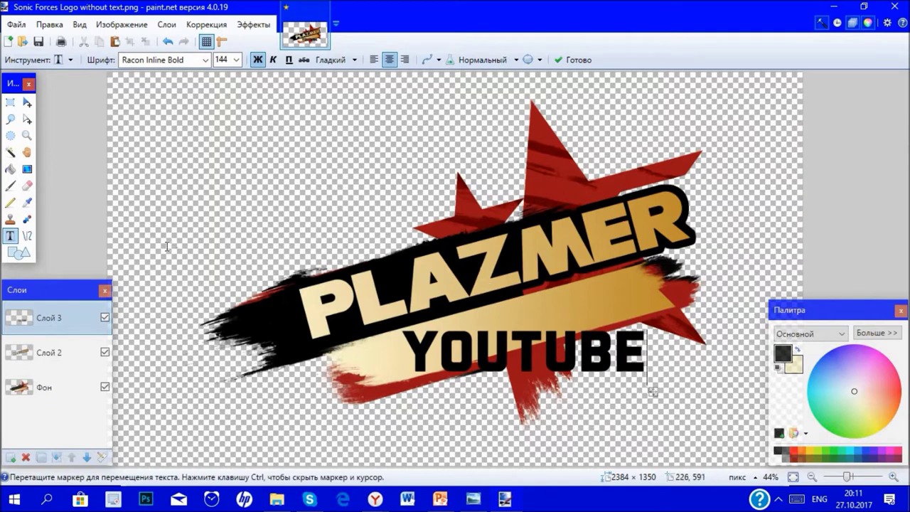
Select the whole "YOUTUBE" layer, rotate it 15° to match the slant and position the text on the gold stripe
{"action": "left_click", "coordinate": [50, 24]}
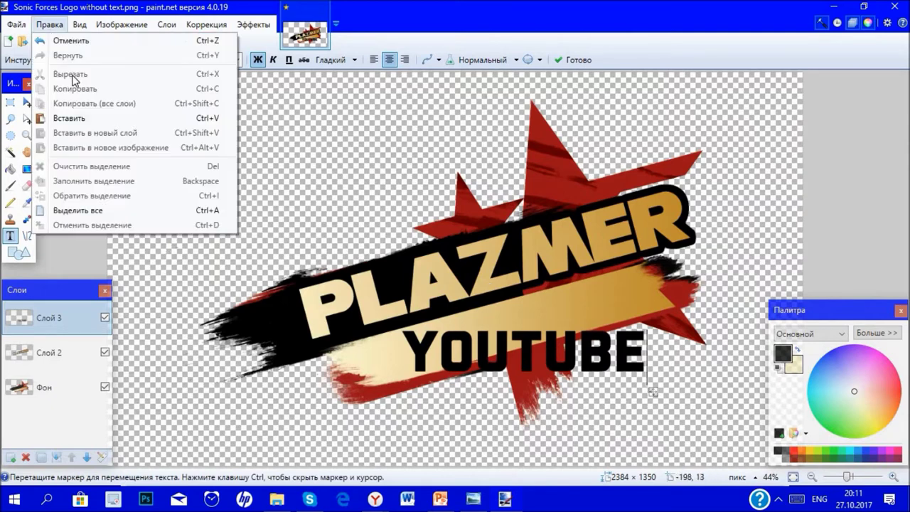
{"action": "left_click", "coordinate": [97, 212]}
{"action": "scroll", "coordinate": [584, 261], "scroll_direction": "down", "scroll_amount": 1}
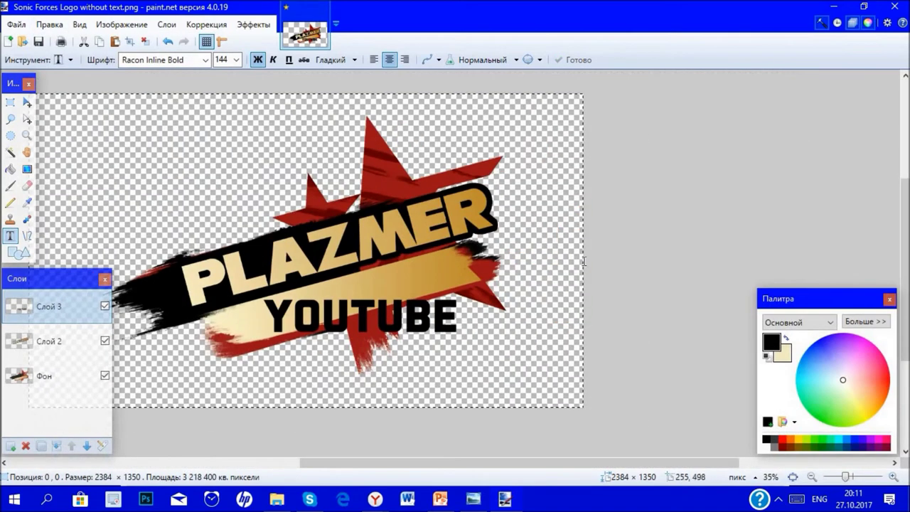
{"action": "left_click_drag", "start_coordinate": [717, 463], "coordinate": [662, 463]}
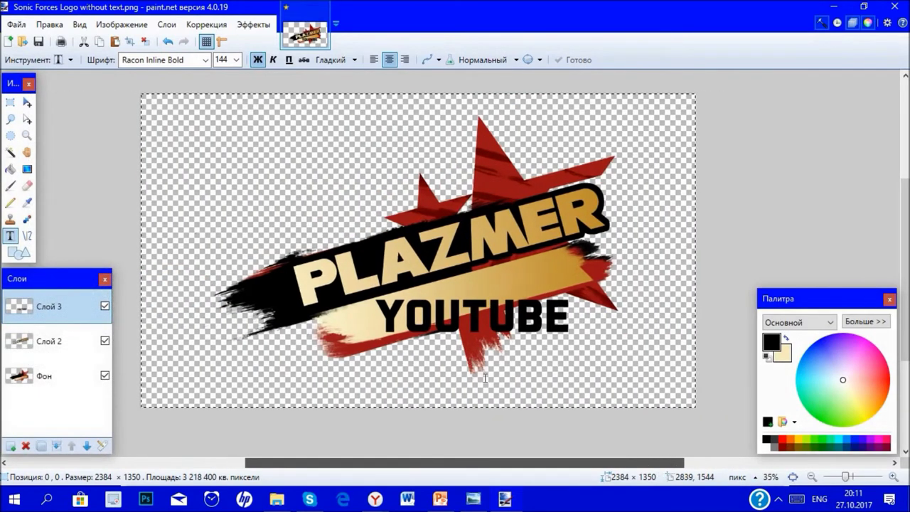
{"action": "left_click", "coordinate": [26, 103]}
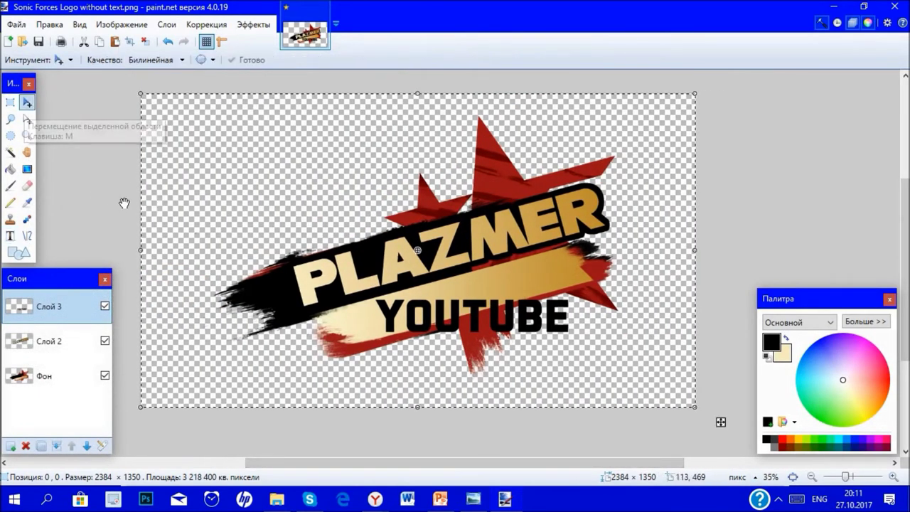
{"action": "left_click_drag", "start_coordinate": [124, 206], "coordinate": [121, 259]}
{"action": "left_click_drag", "start_coordinate": [437, 324], "coordinate": [417, 316]}
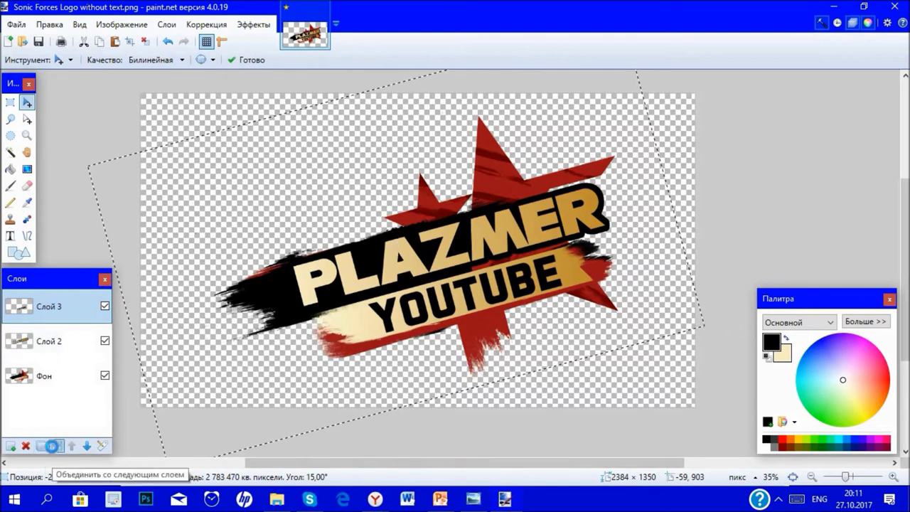
Merge both text layers down into the background layer and clear the selection
{"action": "double_click", "coordinate": [56, 446]}
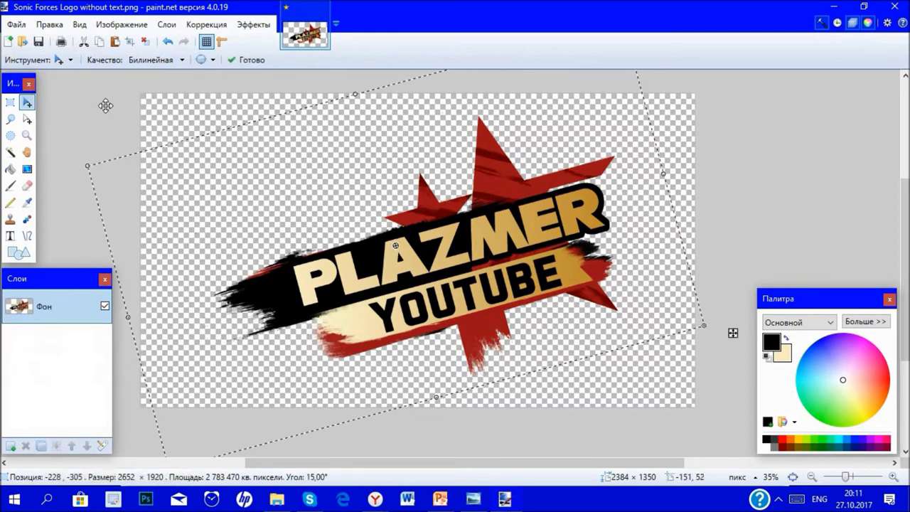
{"action": "key", "text": "ctrl+d"}
Set up saving the logo as a new PNG on the Desktop (Рабочий стол), named "Don't forget to click on bell.png"
{"action": "left_click", "coordinate": [16, 24]}
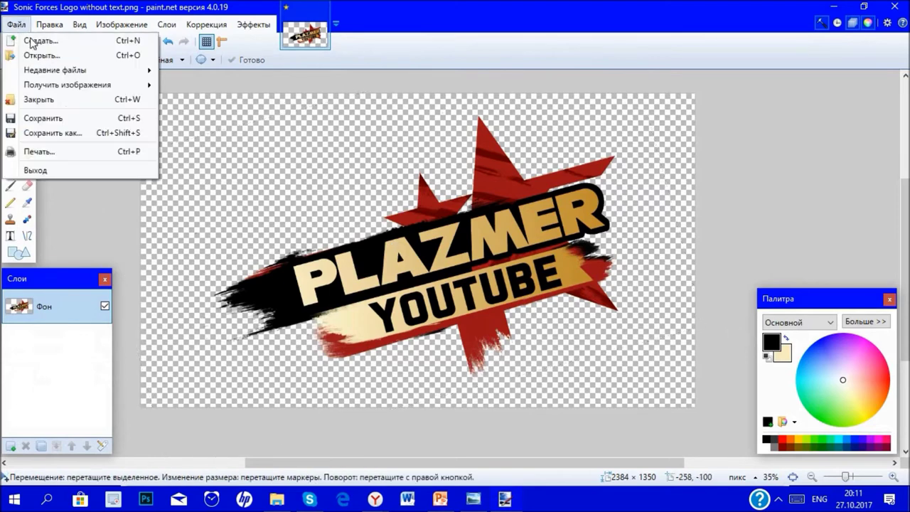
{"action": "left_click", "coordinate": [96, 135]}
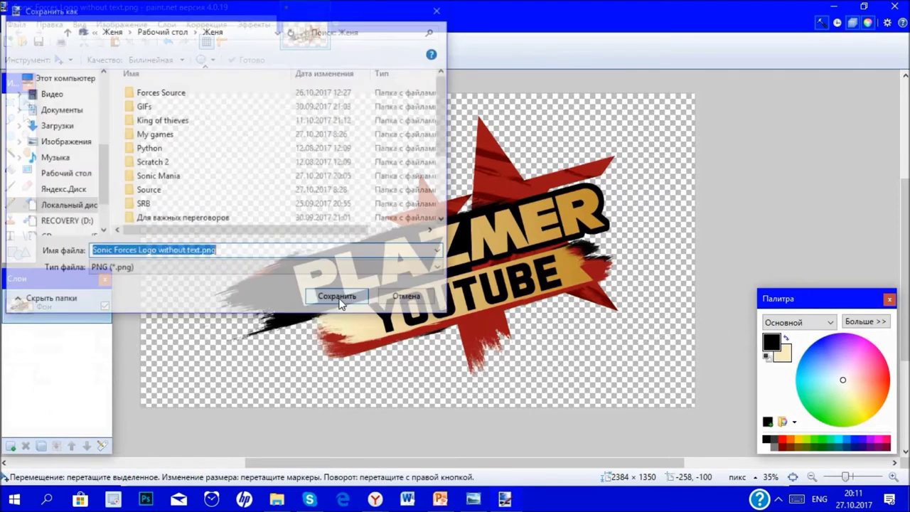
{"action": "left_click", "coordinate": [72, 174]}
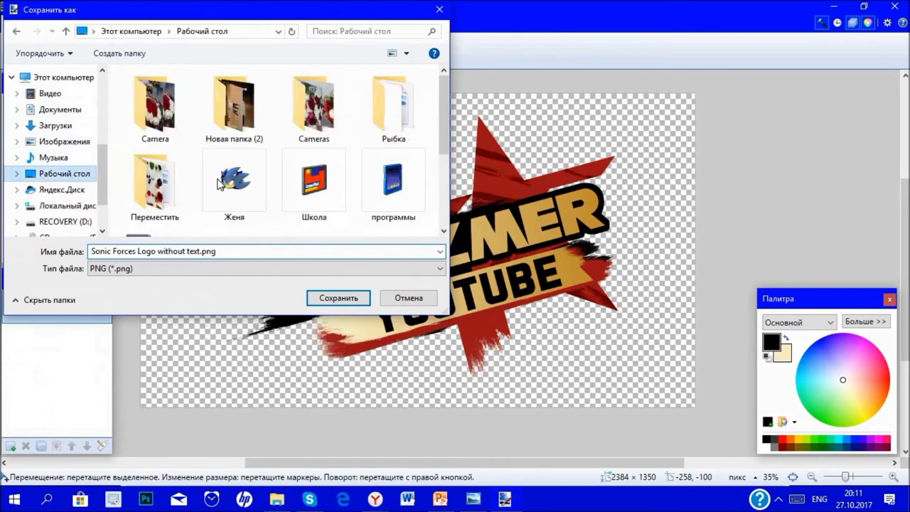
{"action": "left_click", "coordinate": [203, 251]}
{"action": "key", "text": "End"}
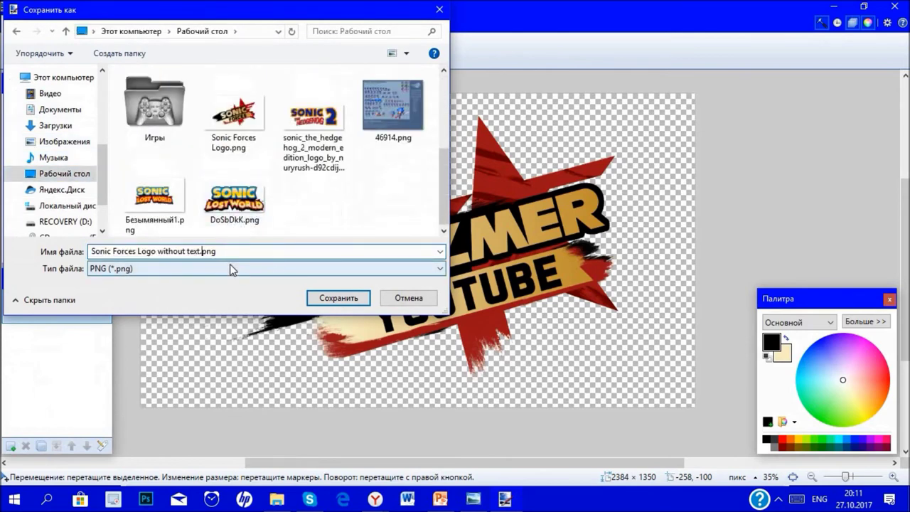
{"action": "key", "text": "ctrl+shift+Left"}
{"action": "key", "text": "ctrl+shift+Left"}
{"action": "key", "text": "ctrl+shift+Left"}
{"action": "key", "text": "ctrl+shift+Left"}
{"action": "key", "text": "ctrl+shift+Left"}
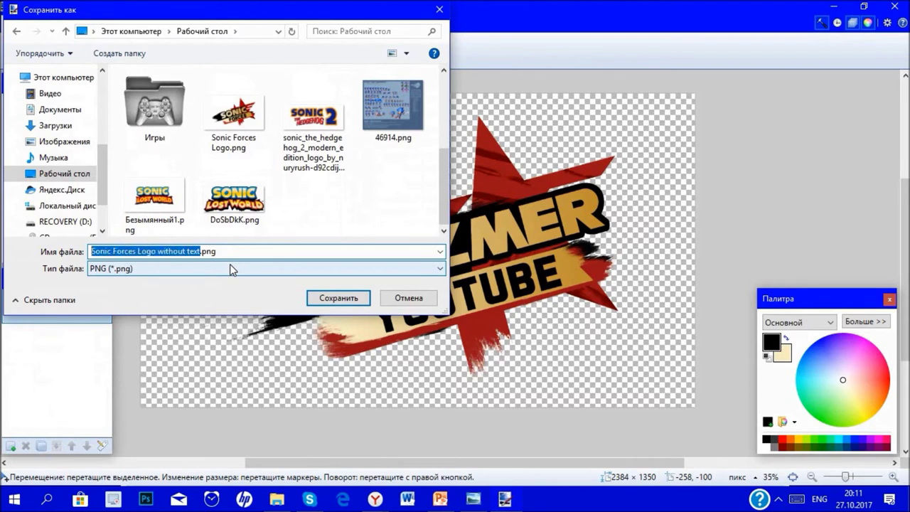
{"action": "key", "text": "BackSpace"}
{"action": "type", "text": "Don't "}
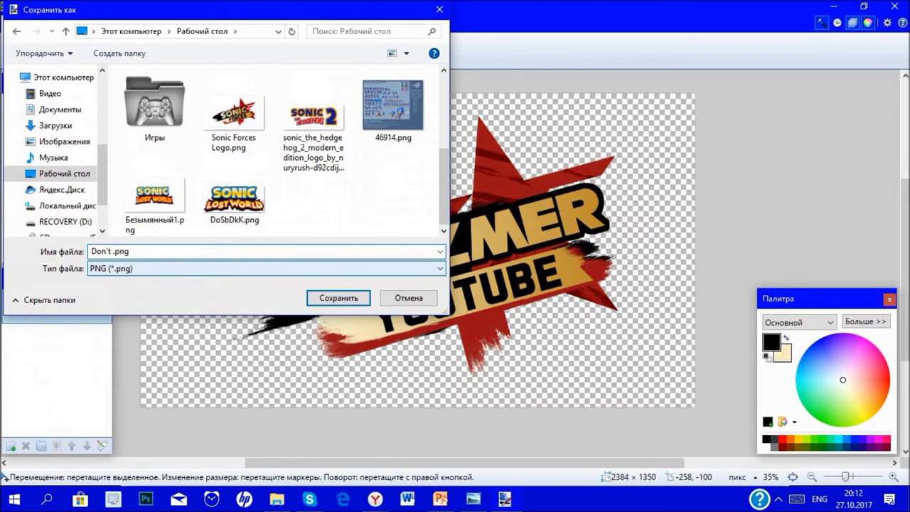
{"action": "type", "text": "forget to click on bell"}
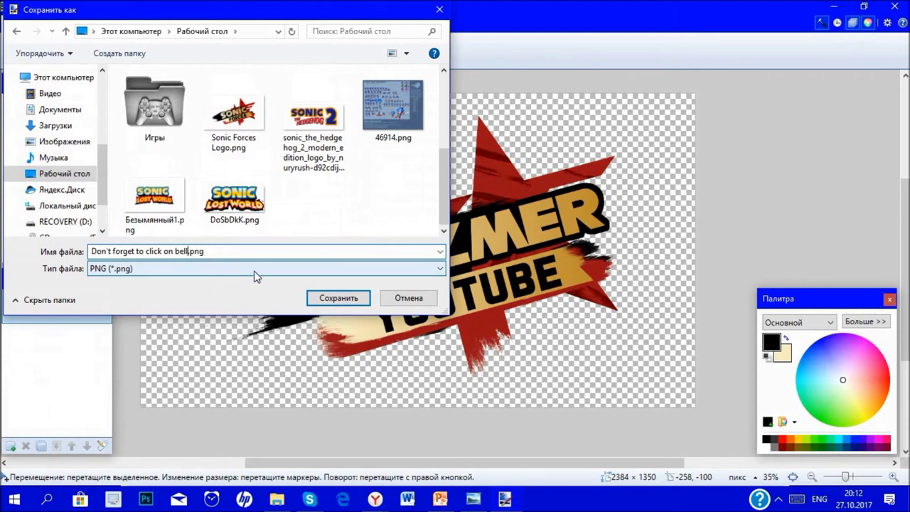
Preview the whole logo in the save settings, save it at 32-bit colour depth, and close the image editor
{"action": "left_click", "coordinate": [335, 299]}
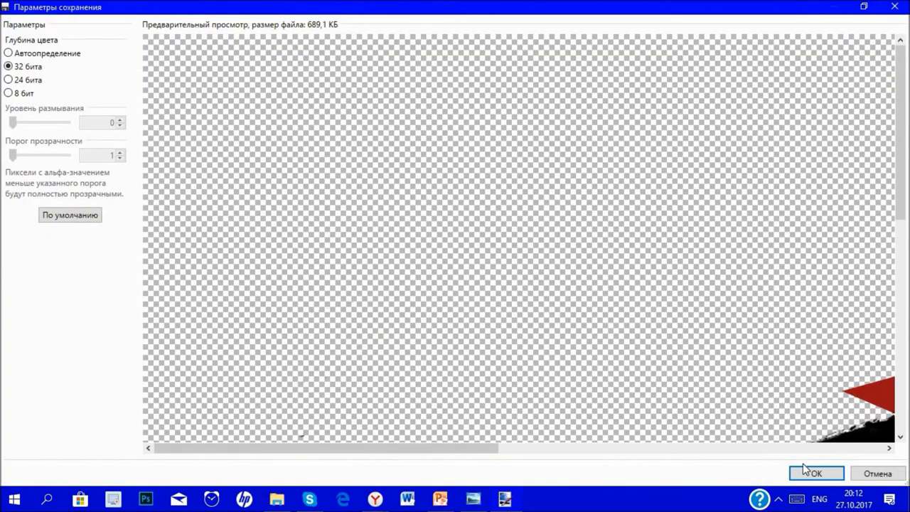
{"action": "left_click_drag", "start_coordinate": [425, 448], "coordinate": [439, 448]}
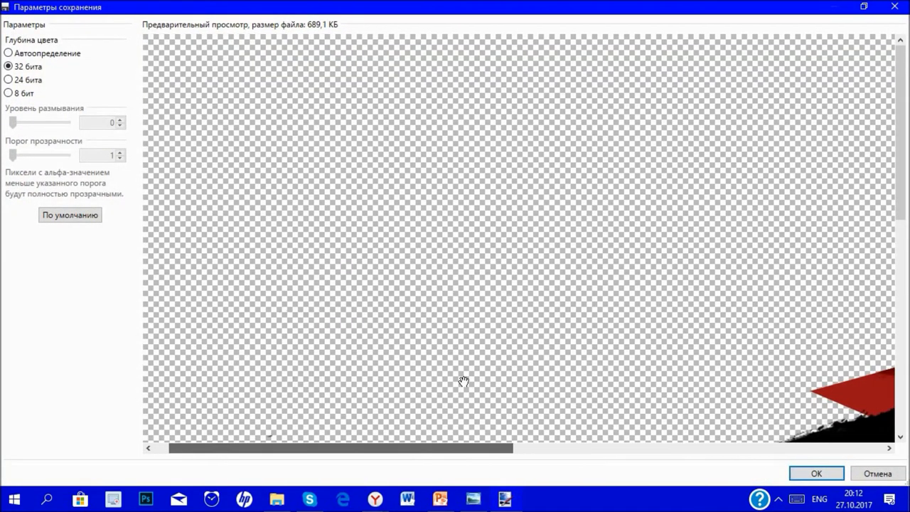
{"action": "scroll", "coordinate": [464, 382], "scroll_direction": "down", "scroll_amount": 3}
{"action": "scroll", "coordinate": [463, 380], "scroll_direction": "up", "scroll_amount": 2}
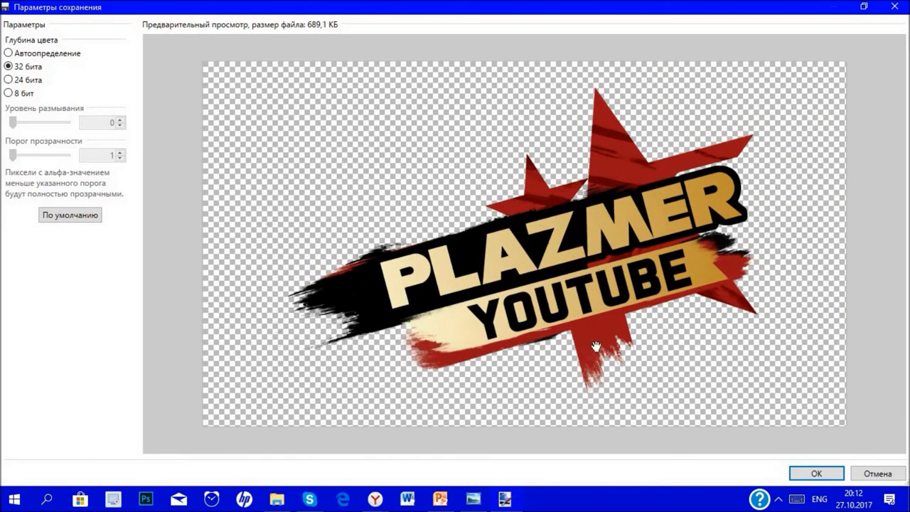
{"action": "left_click", "coordinate": [805, 474]}
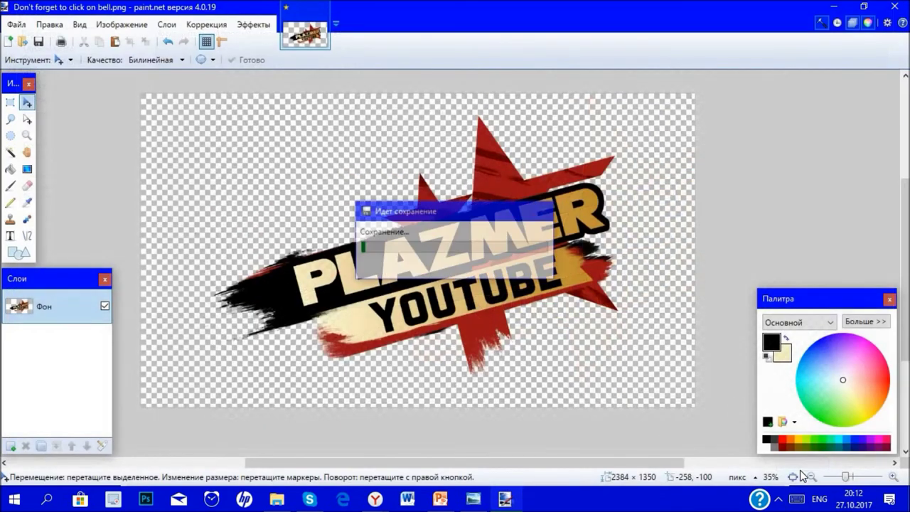
{"action": "left_click", "coordinate": [894, 7]}
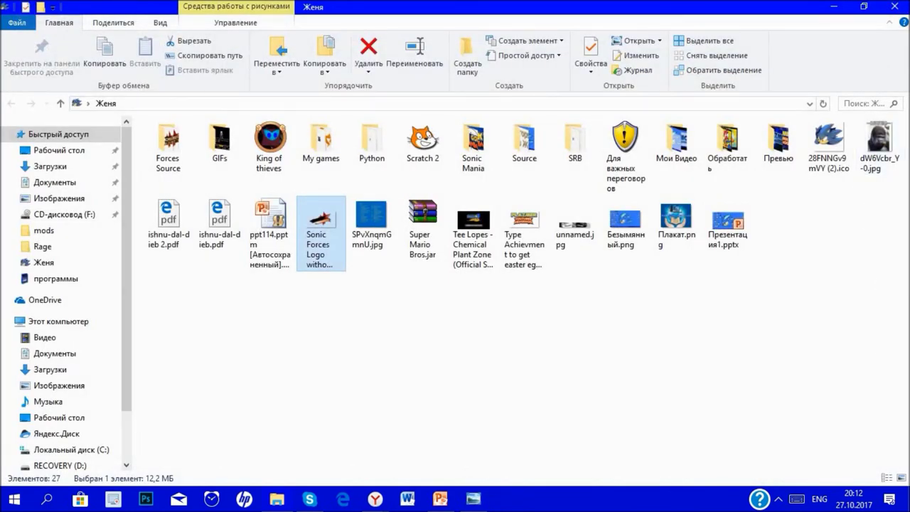
Open "Don't forget to click on bell.png" from the desktop in Windows Photo Viewer, examine it maximized, and close the viewer
{"action": "key", "text": "super+d"}
{"action": "double_click", "coordinate": [213, 167]}
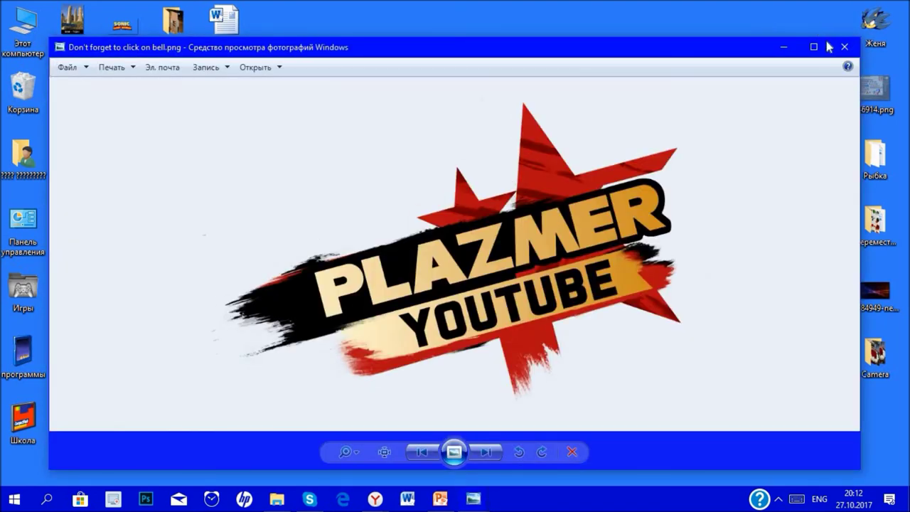
{"action": "left_click", "coordinate": [815, 46]}
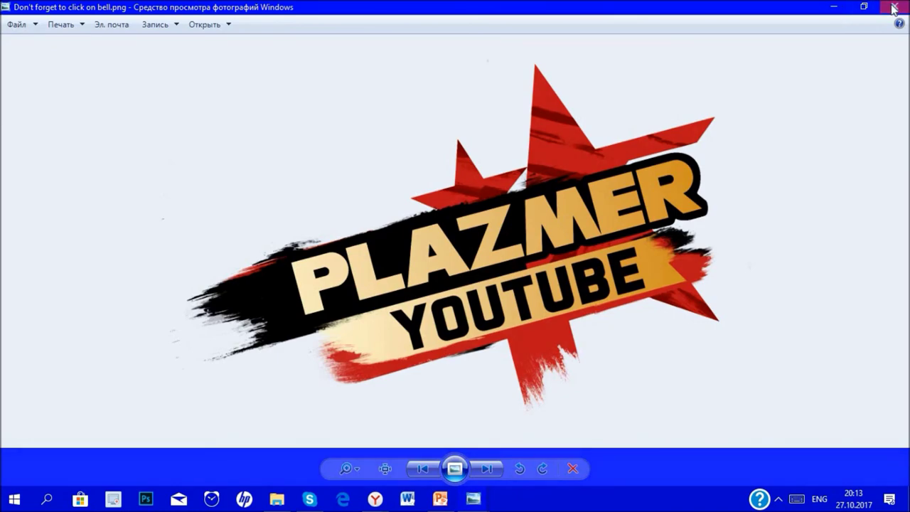
{"action": "left_click", "coordinate": [895, 6]}
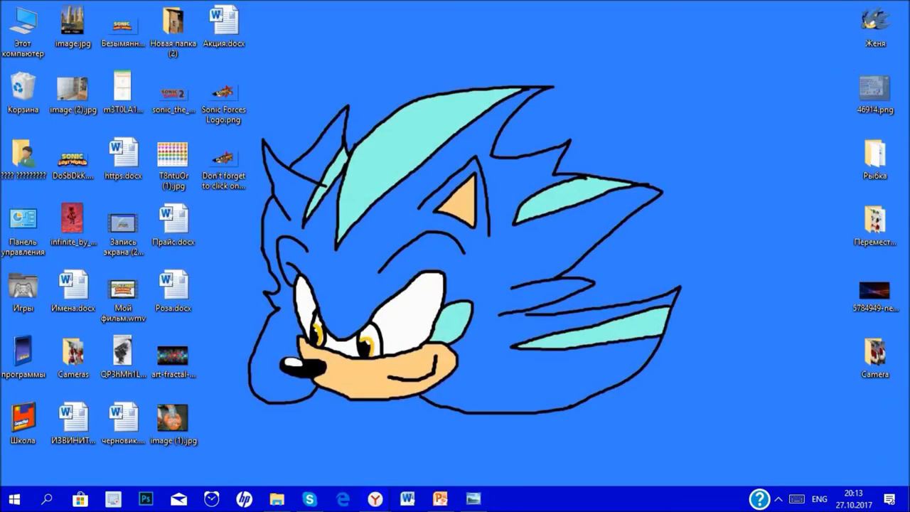